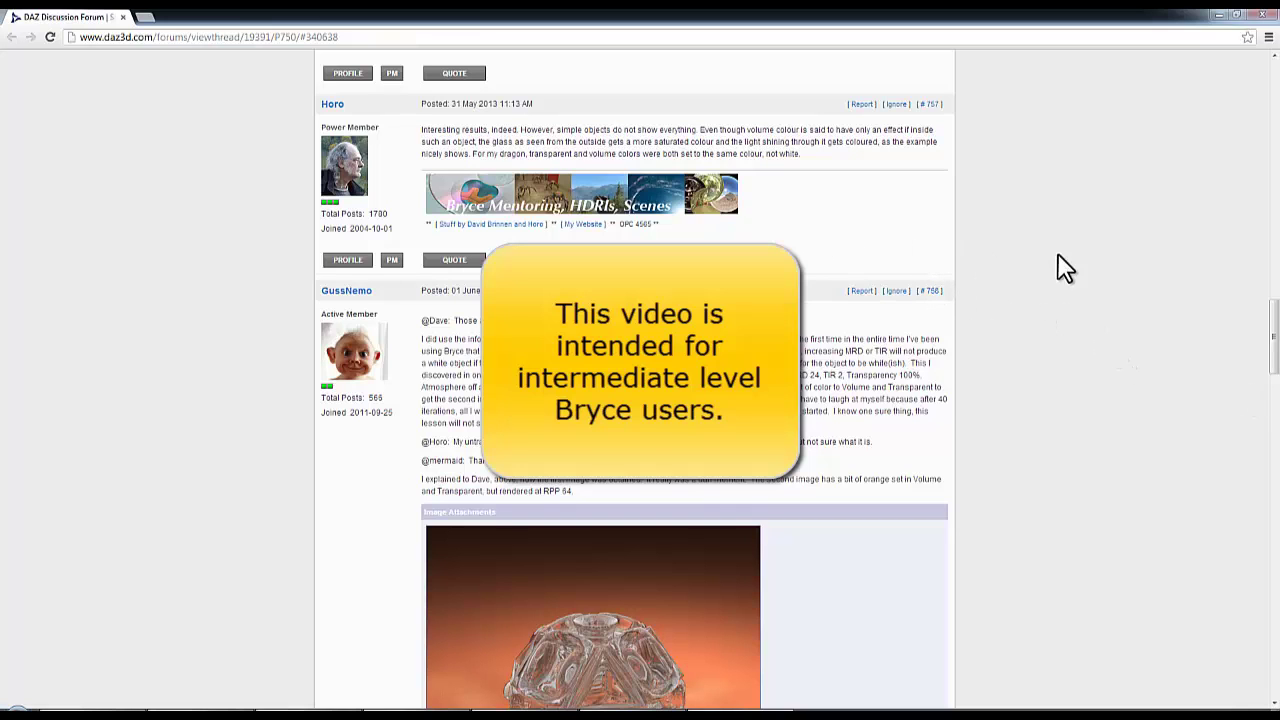
Scroll the Bryce glass-render forum thread down to the footer of its final page.
scroll(1116, 295, down, 15)
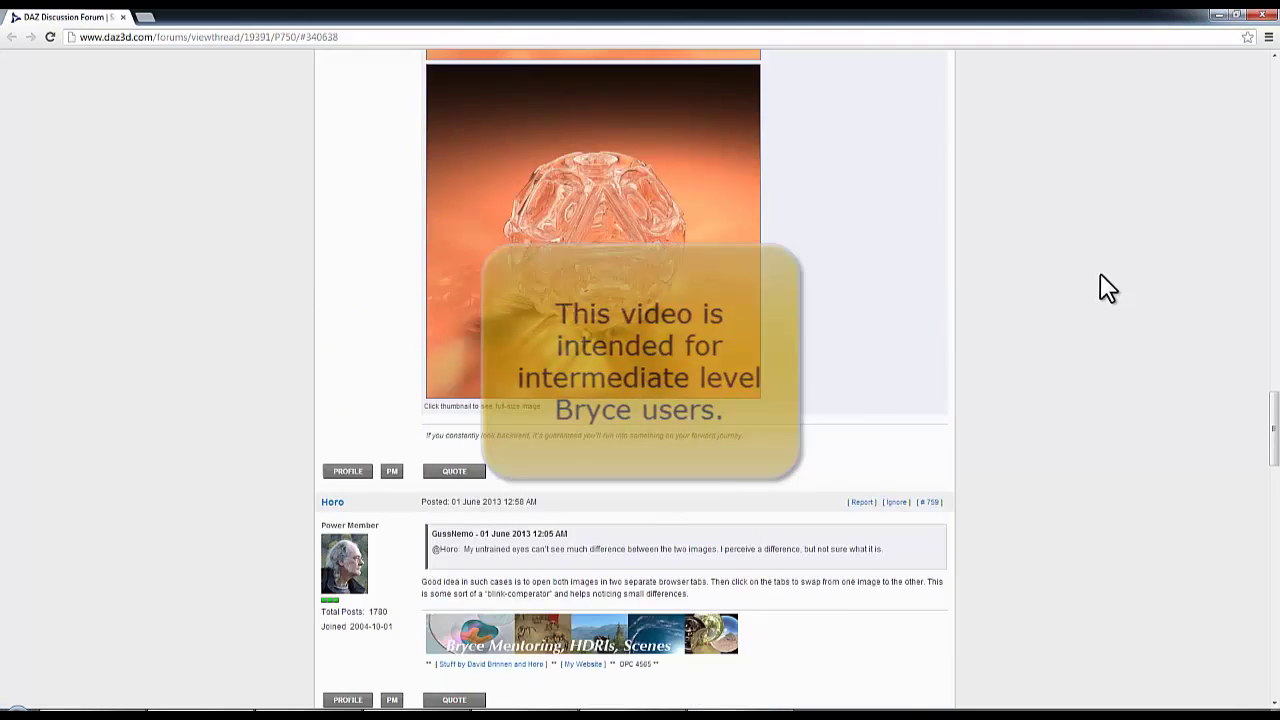
scroll(1040, 308, down, 15)
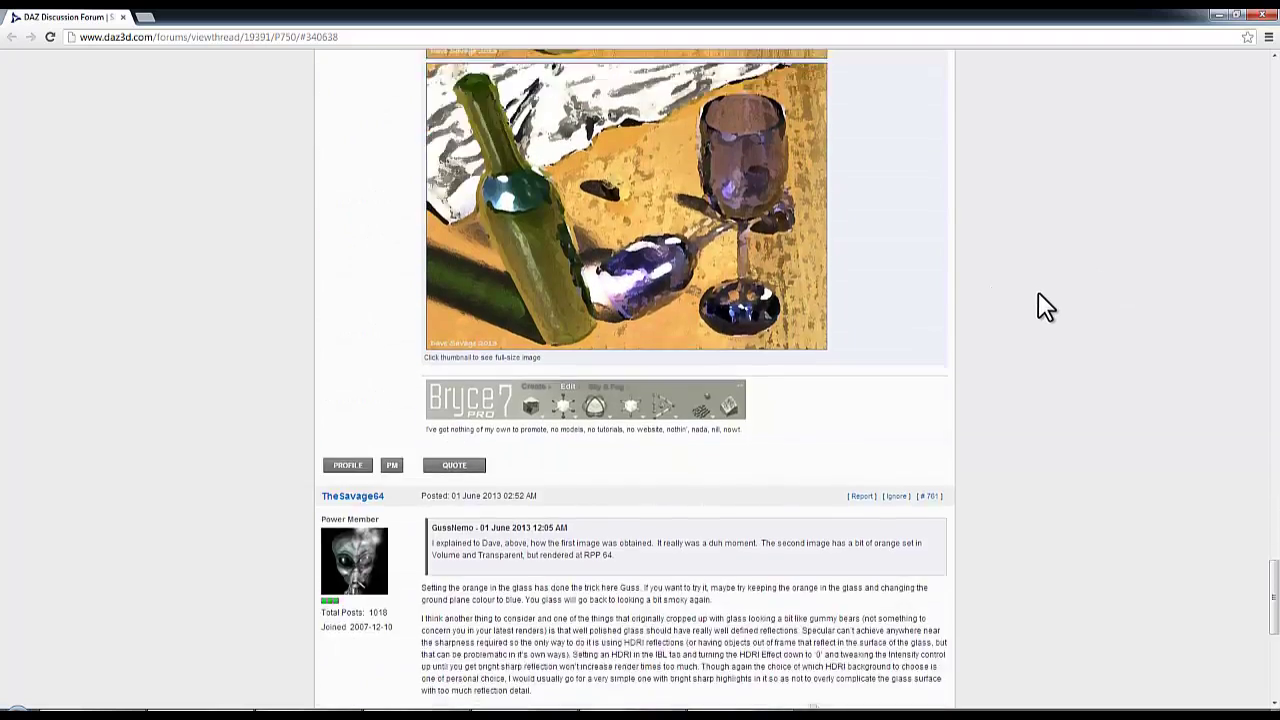
scroll(1058, 302, down, 1)
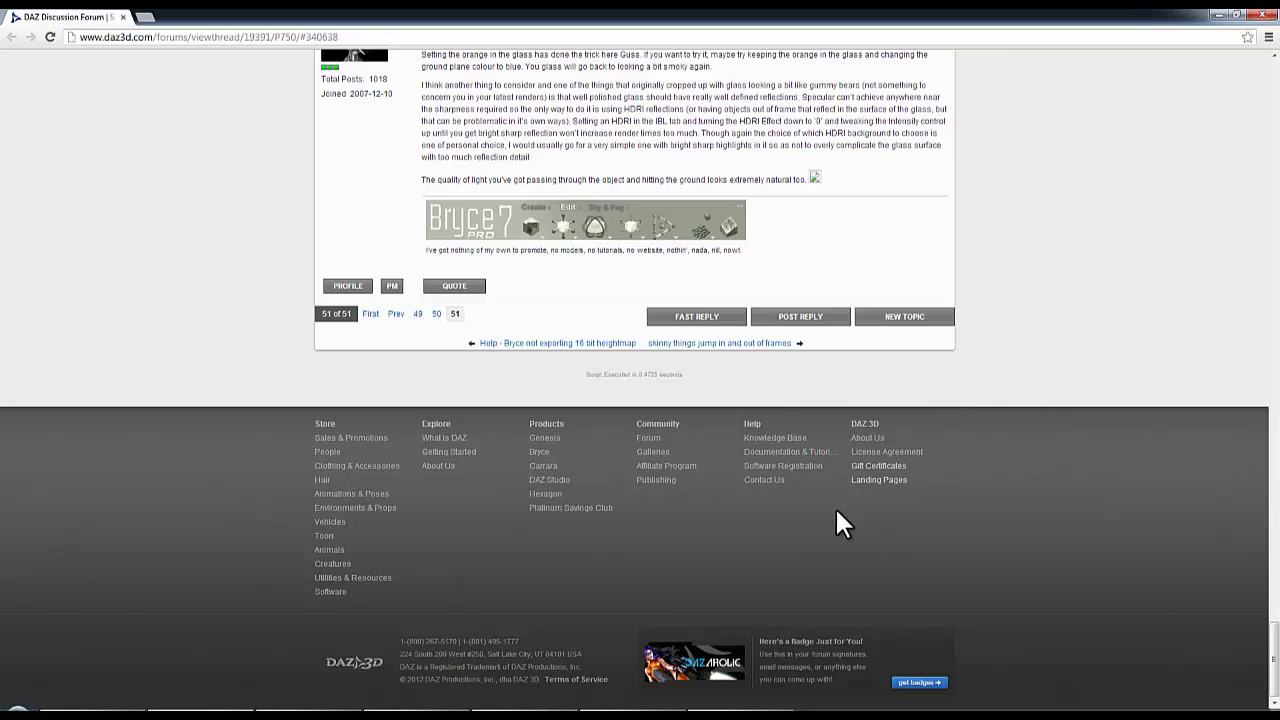
Add the perforated cube from the Big object library to the Bryce scene.
key(alt+Tab)
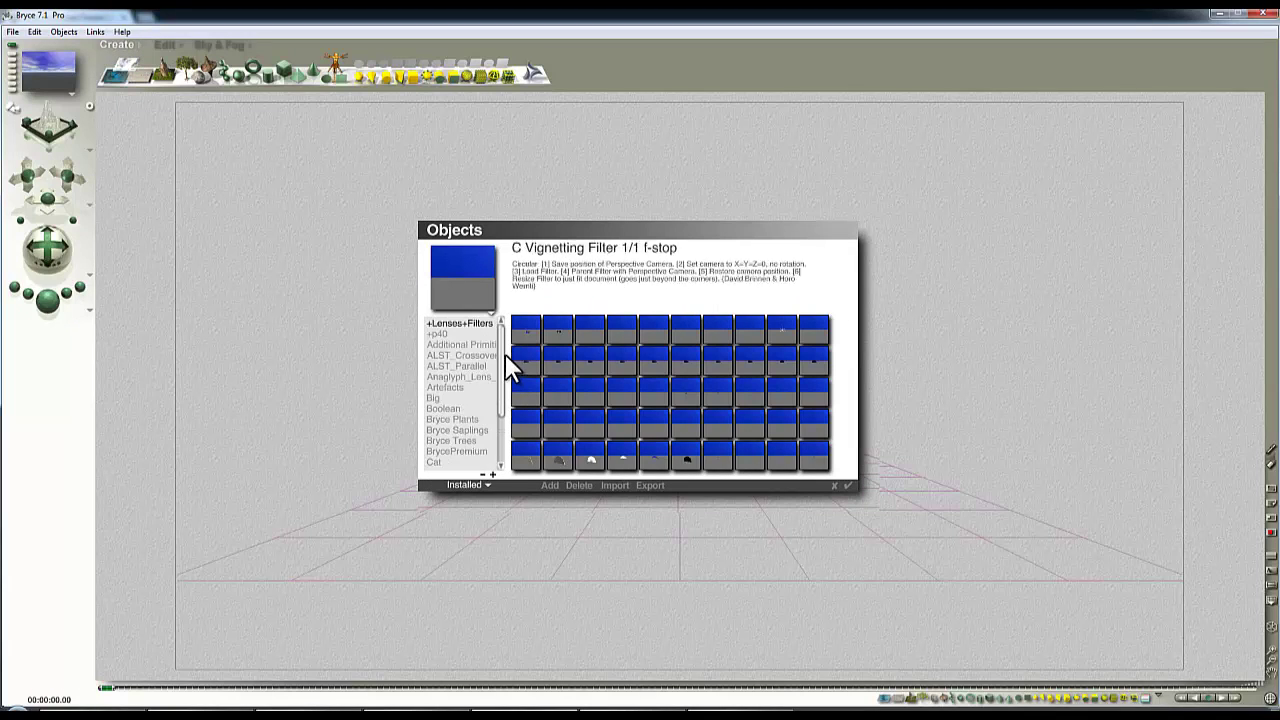
click(442, 397)
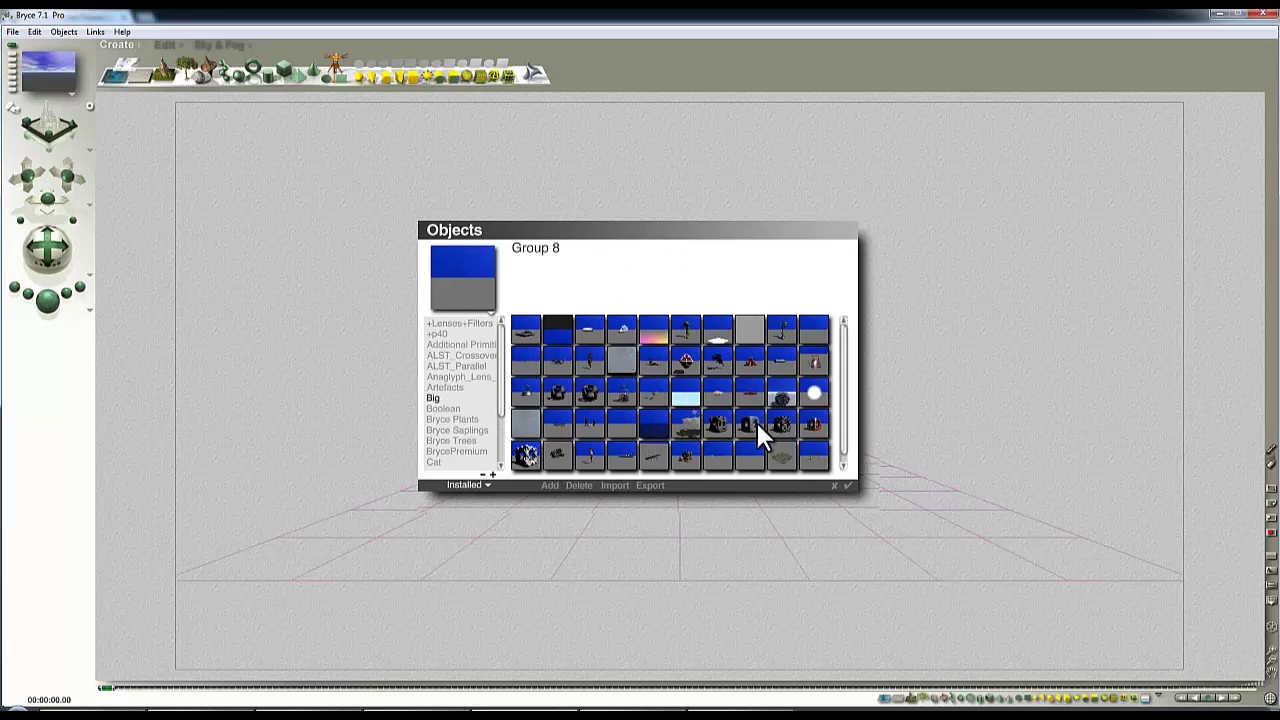
click(847, 485)
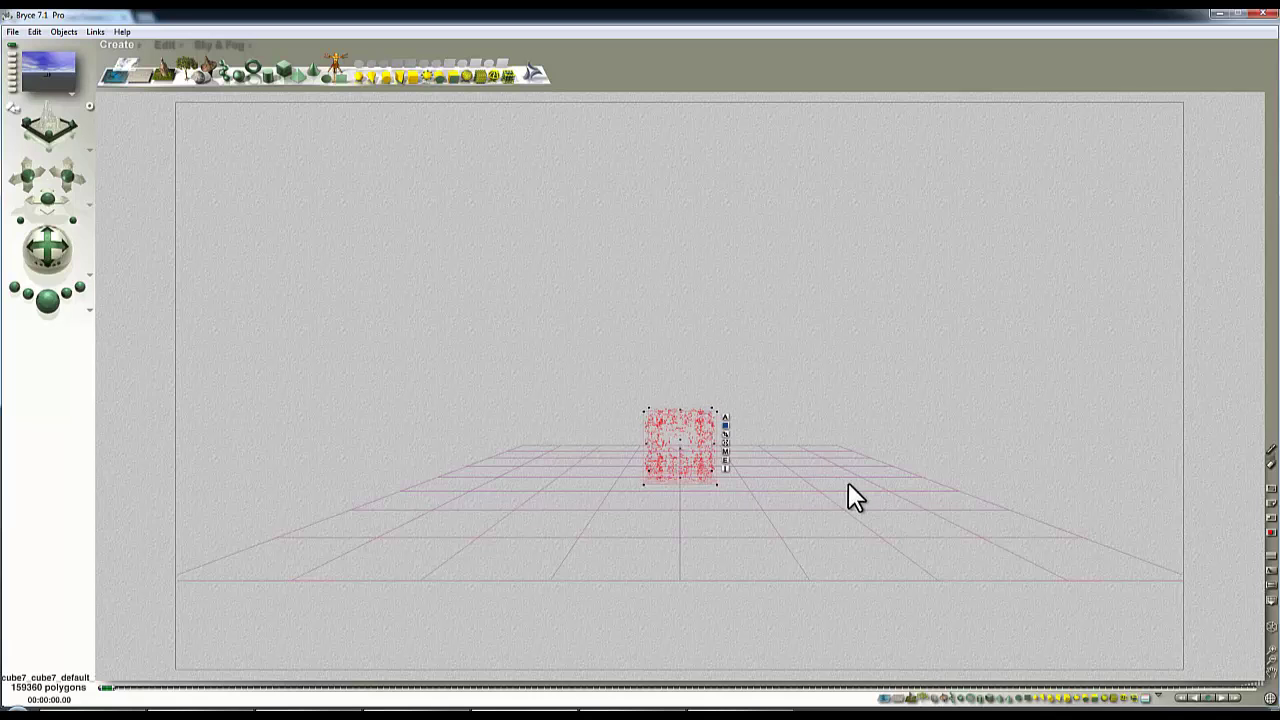
Orbit the camera so the cube sits lower right, then test-render the scene.
drag(64, 194, 64, 198)
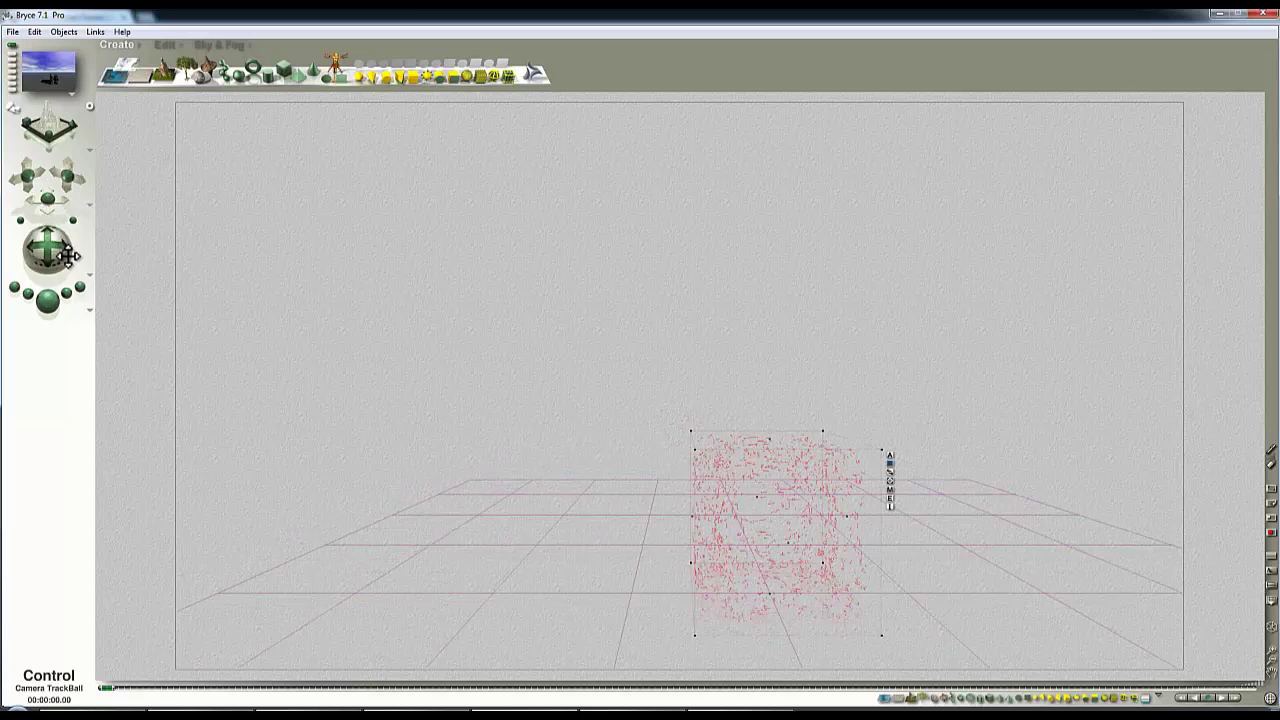
drag(52, 252, 67, 224)
drag(67, 180, 66, 184)
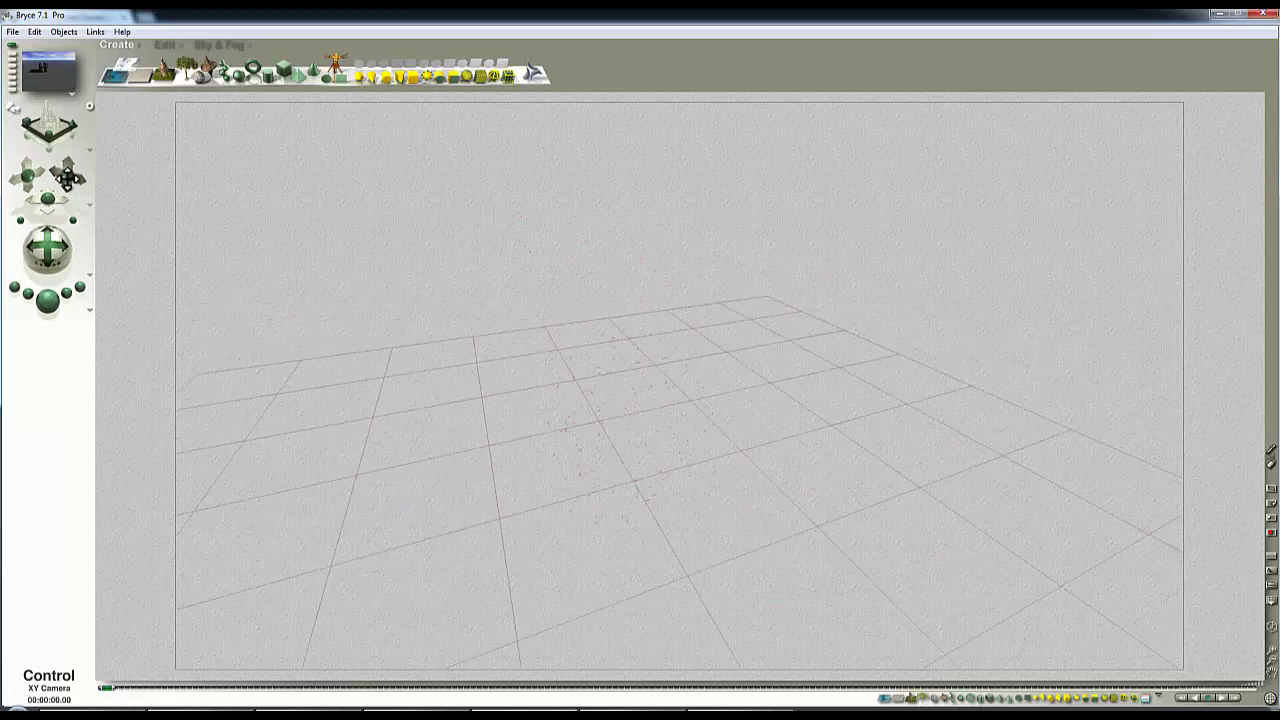
click(46, 312)
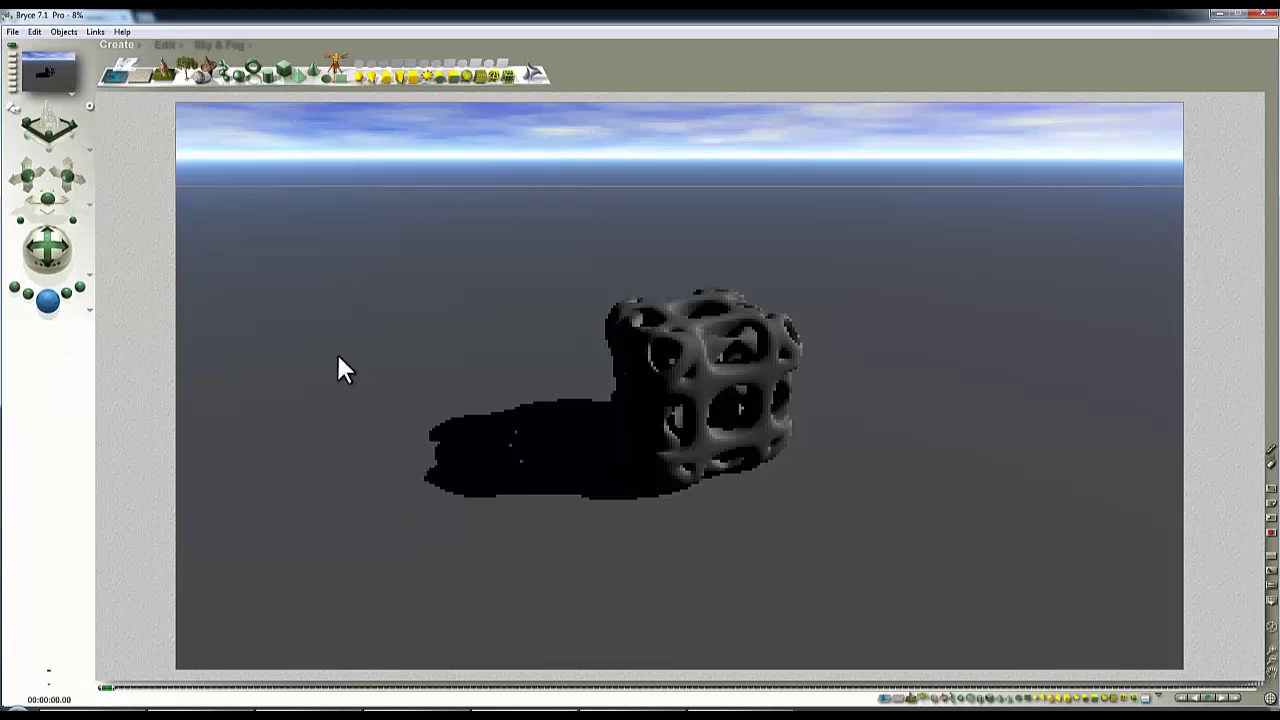
In the cube's Materials Lab, keep Reflection at 0 and set Refraction to 153.
click(760, 332)
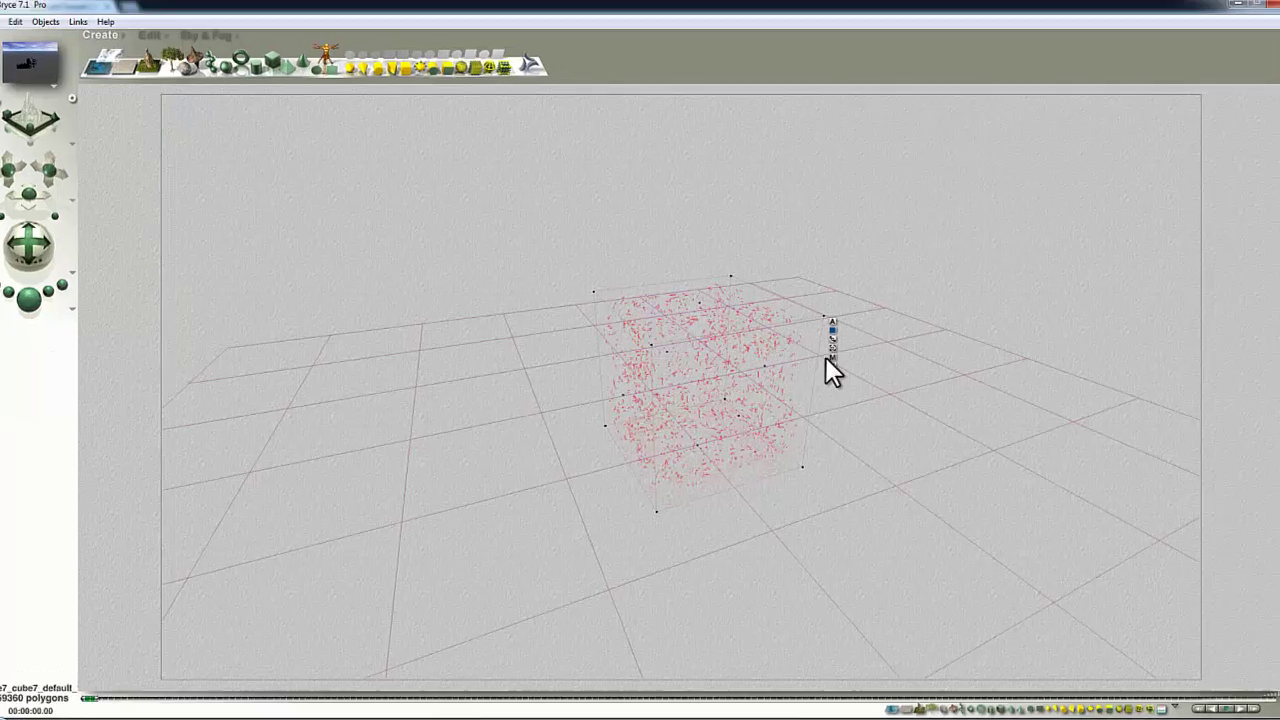
click(826, 356)
click(470, 569)
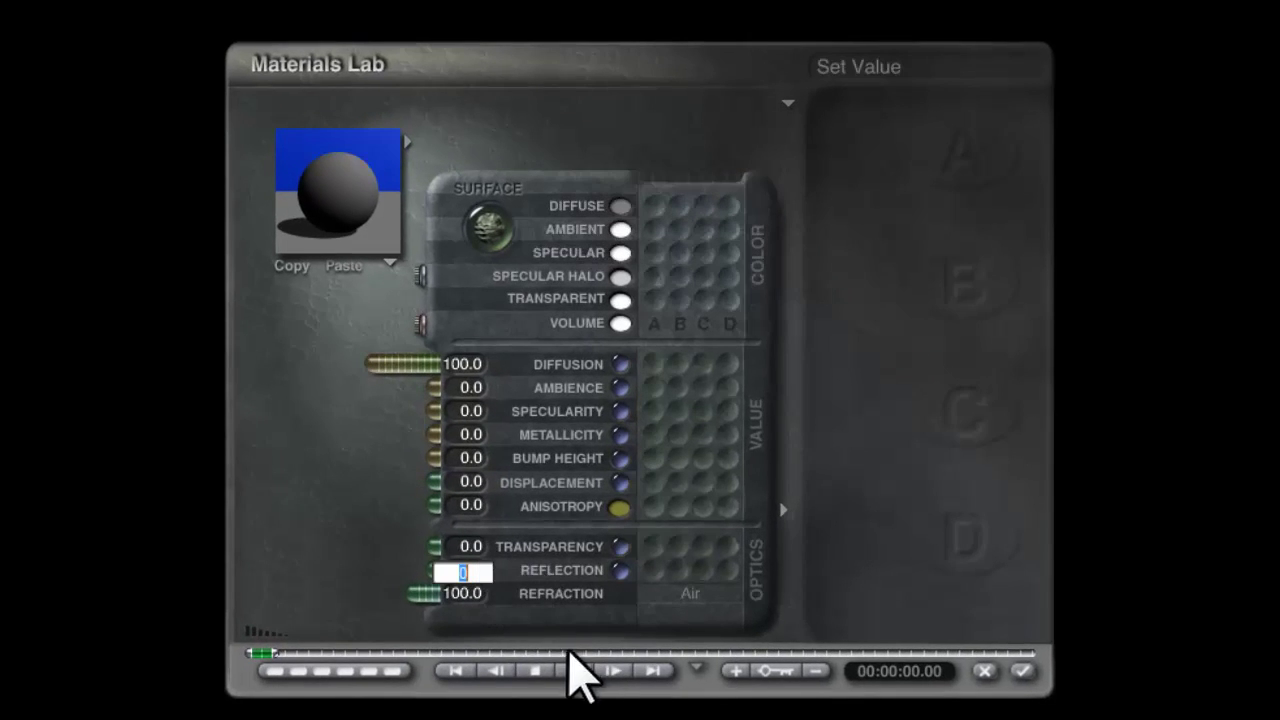
click(460, 594)
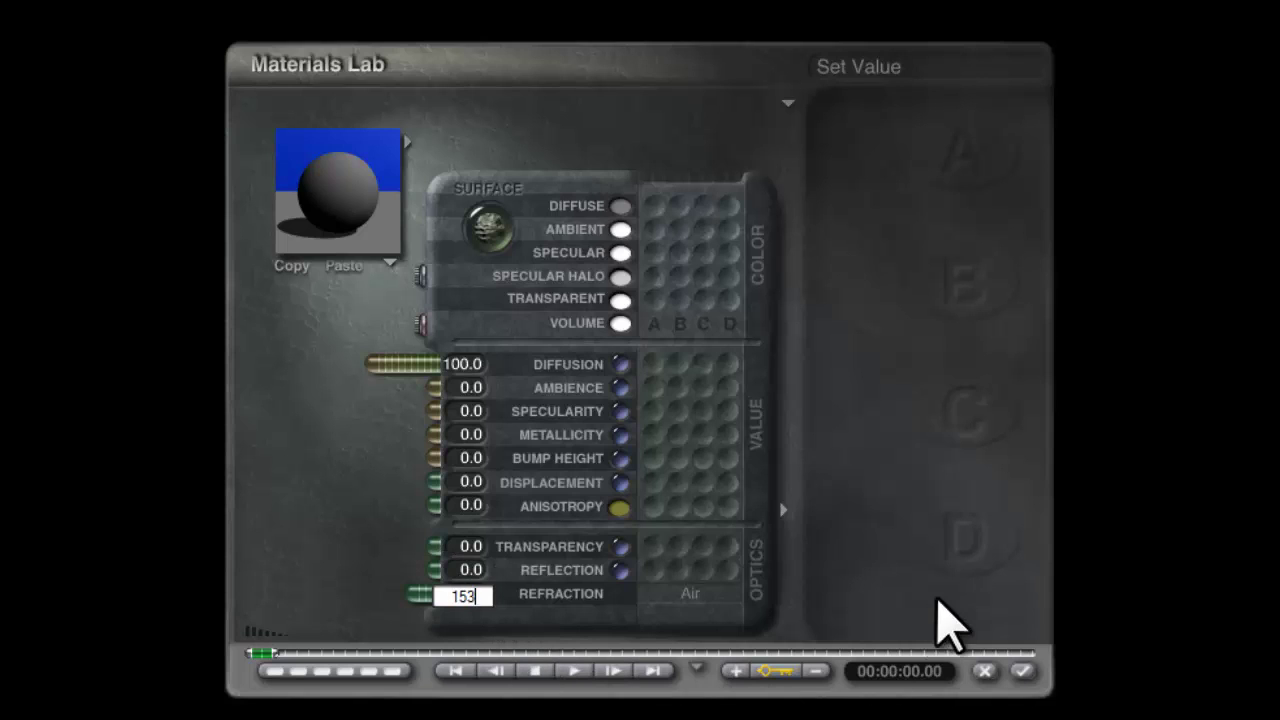
key(Return)
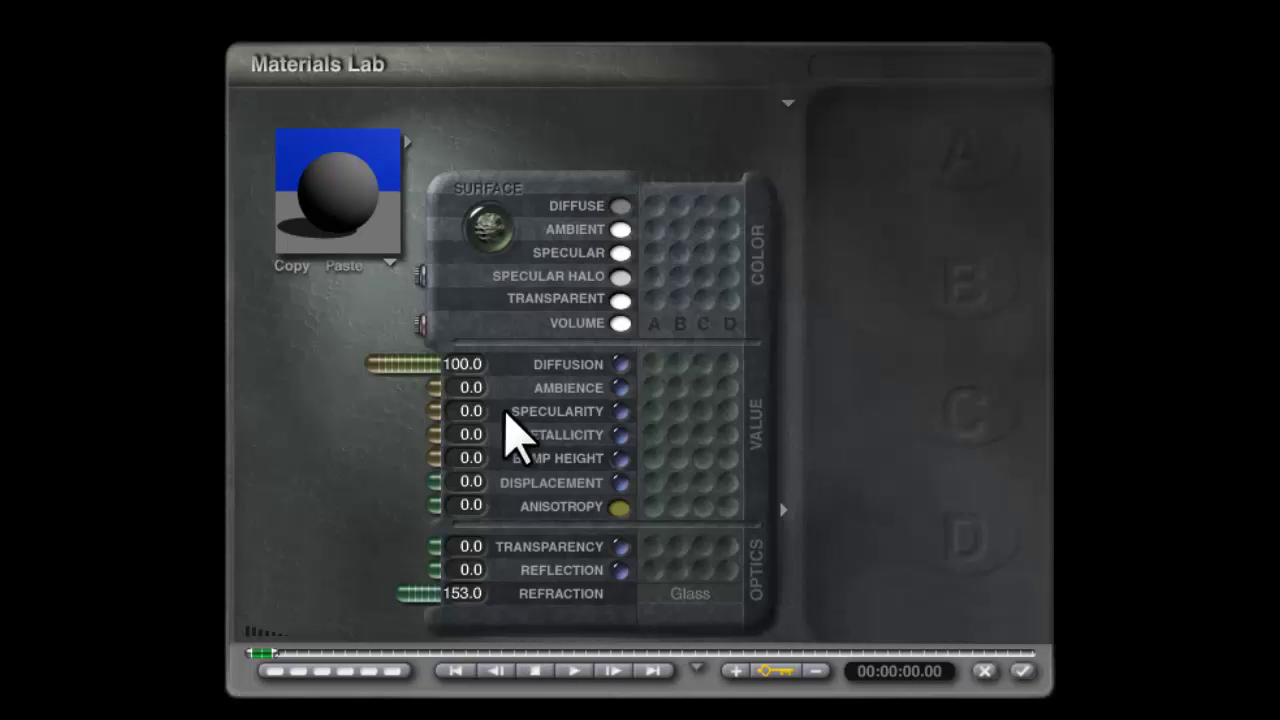
Set the Diffuse colour to white, 255/255/255.
click(620, 206)
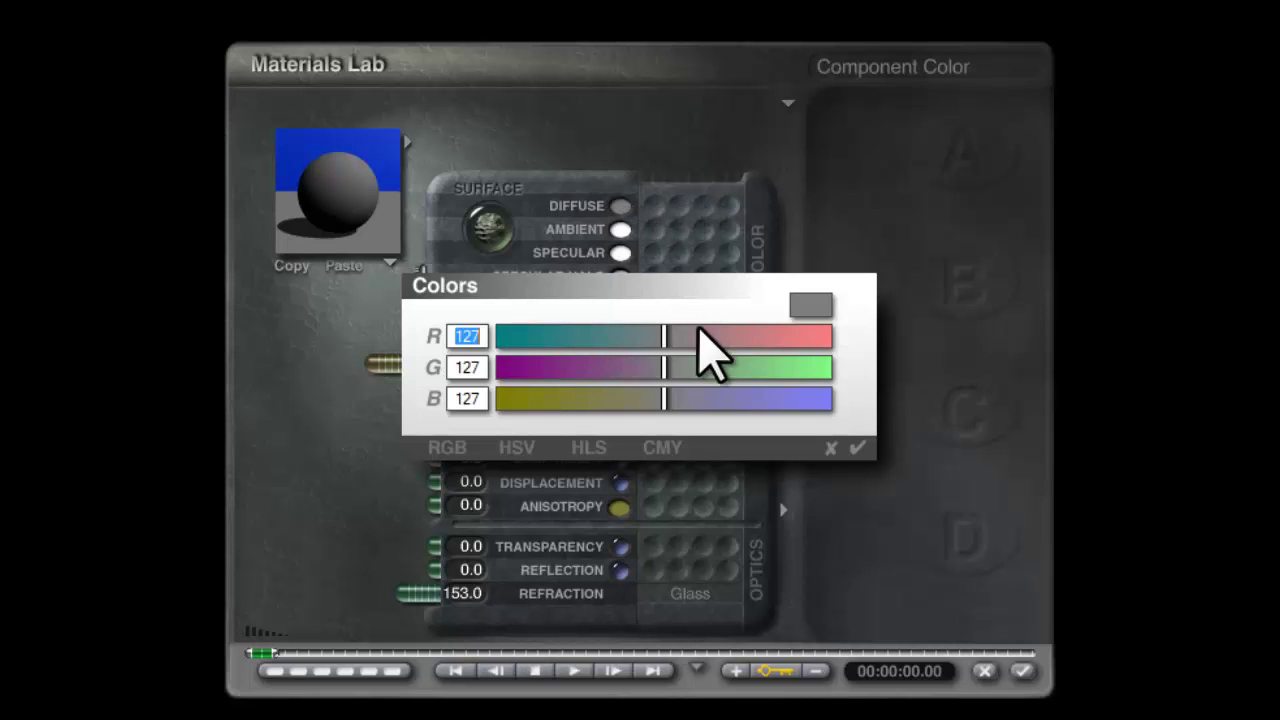
click(820, 337)
click(818, 368)
click(820, 399)
click(857, 447)
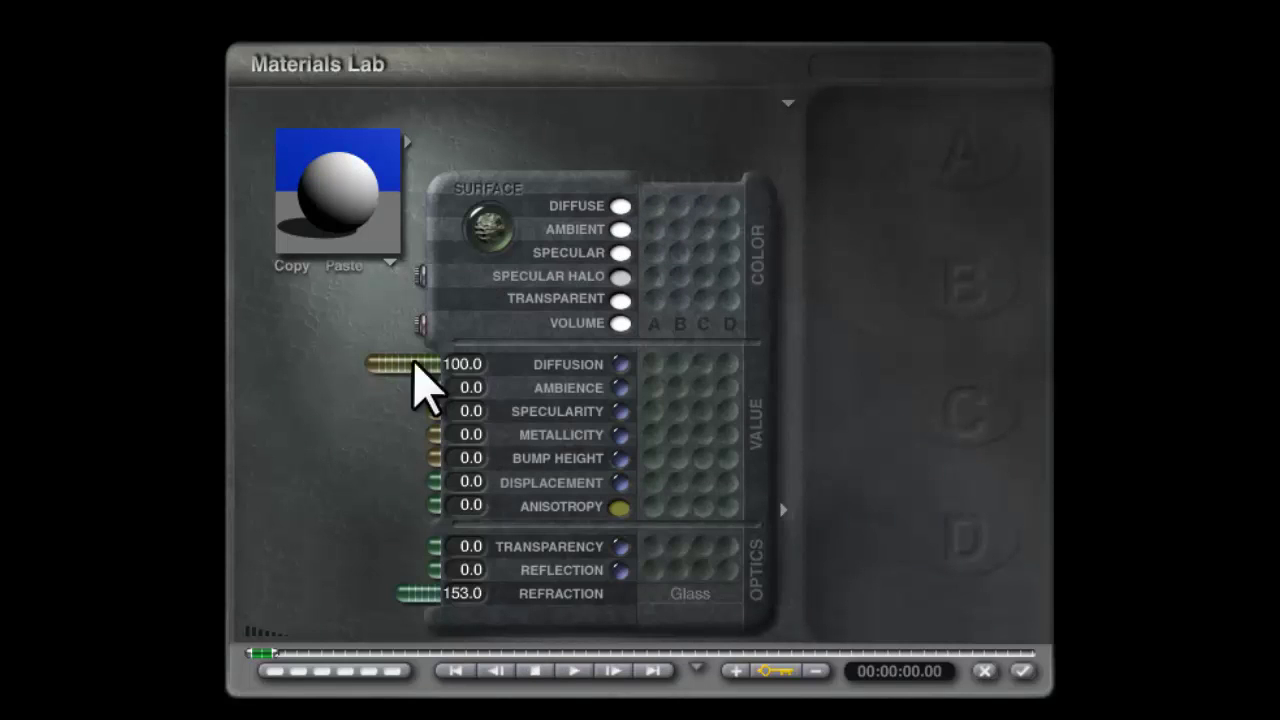
Set Diffusion to 0, Transparency to 100 and Specularity to 0.
drag(380, 363, 520, 367)
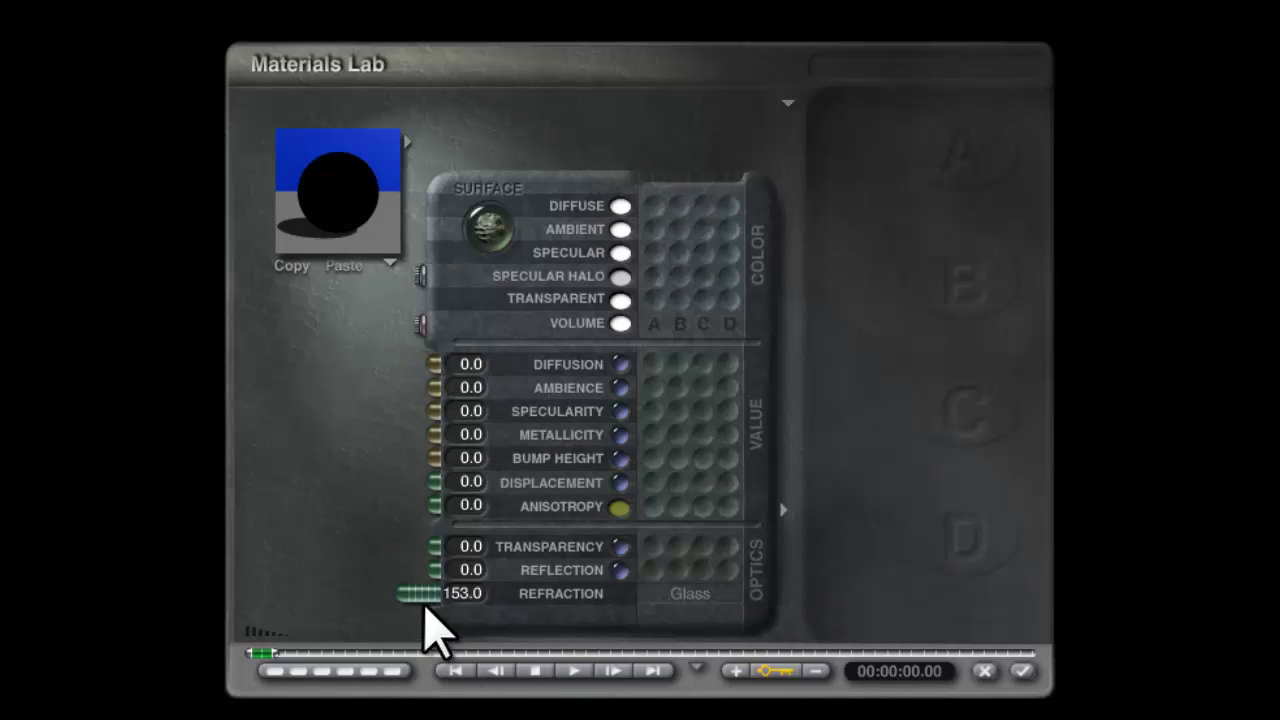
drag(430, 550, 114, 580)
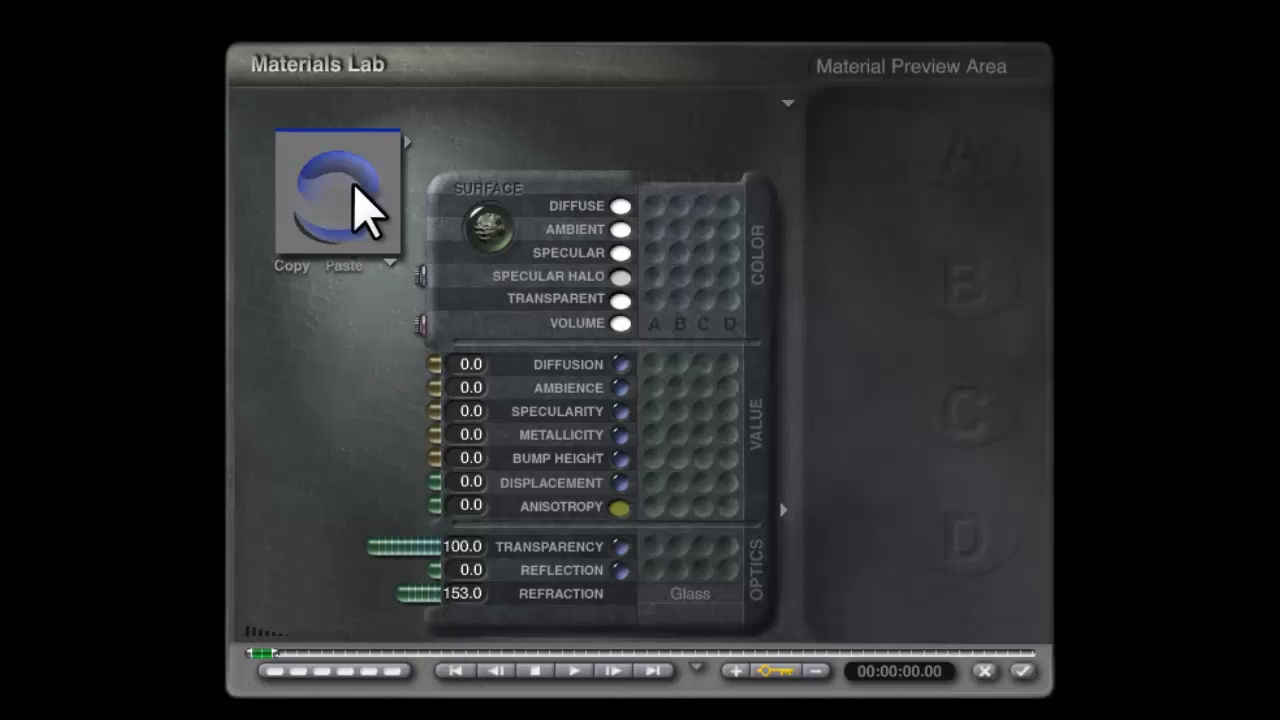
click(369, 208)
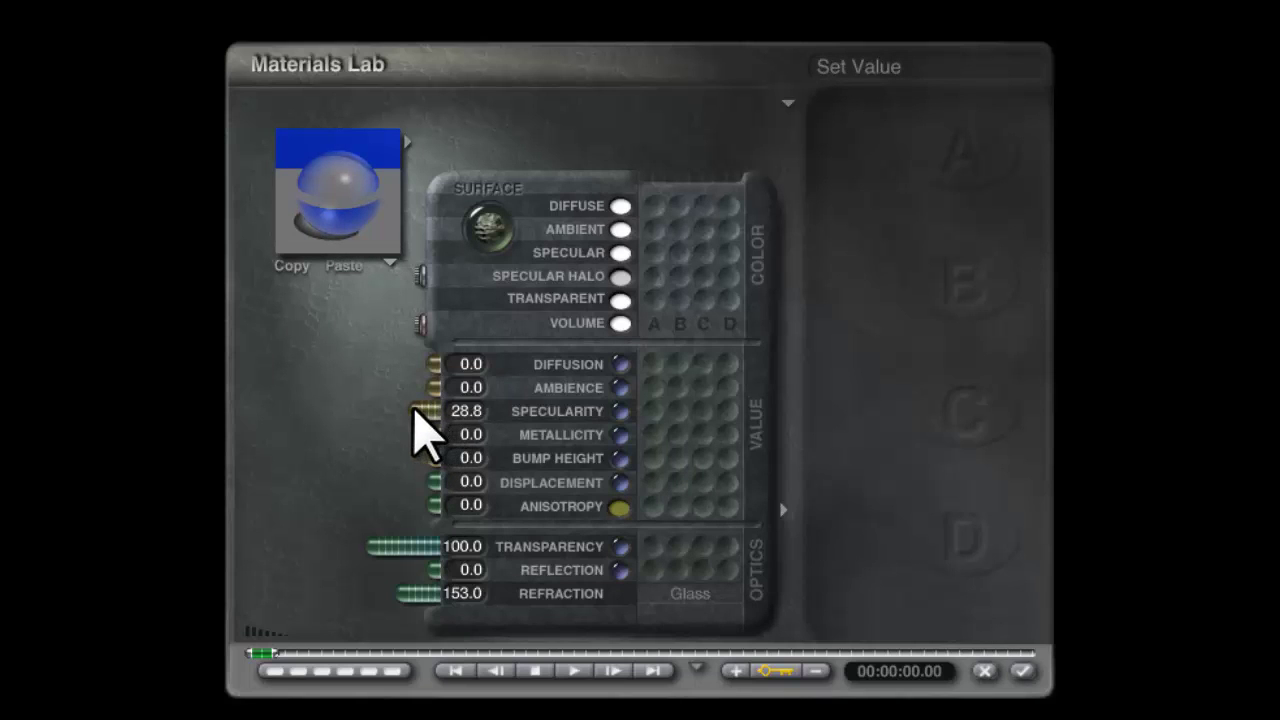
drag(414, 414, 457, 408)
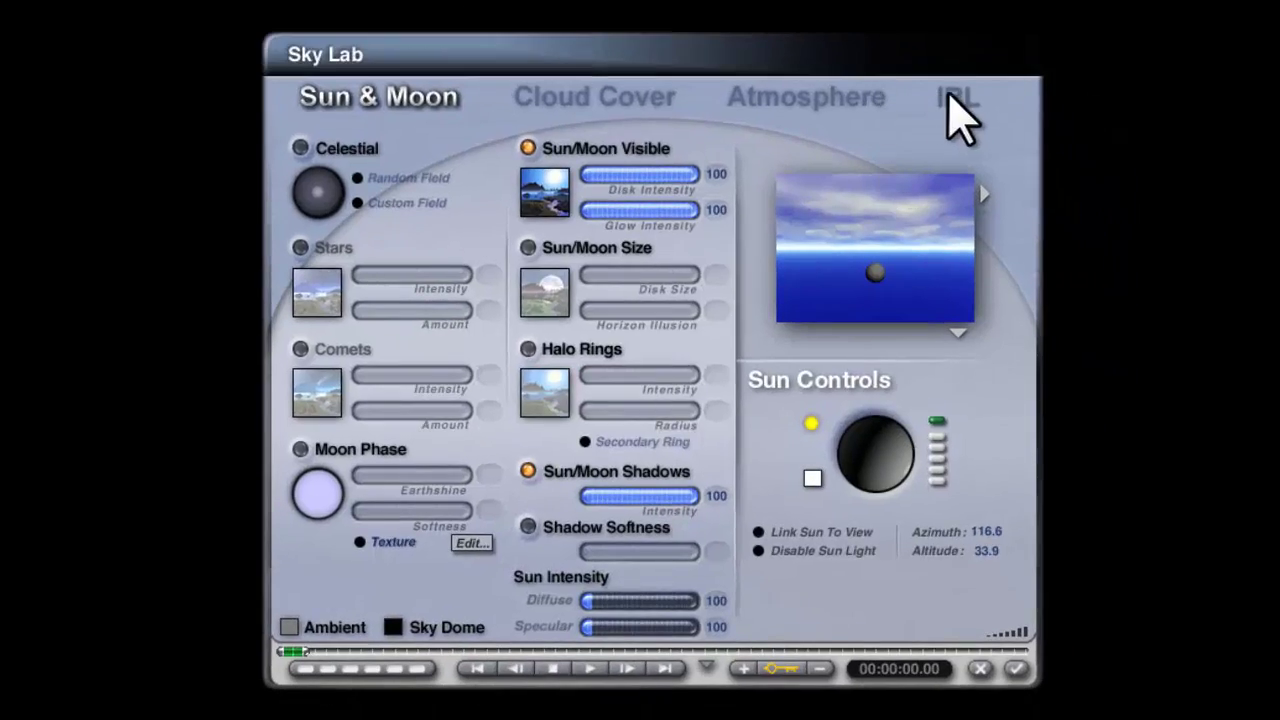
Enable image-based lighting from the GarageClosed_1280.hdr HDRI.
click(952, 100)
click(558, 339)
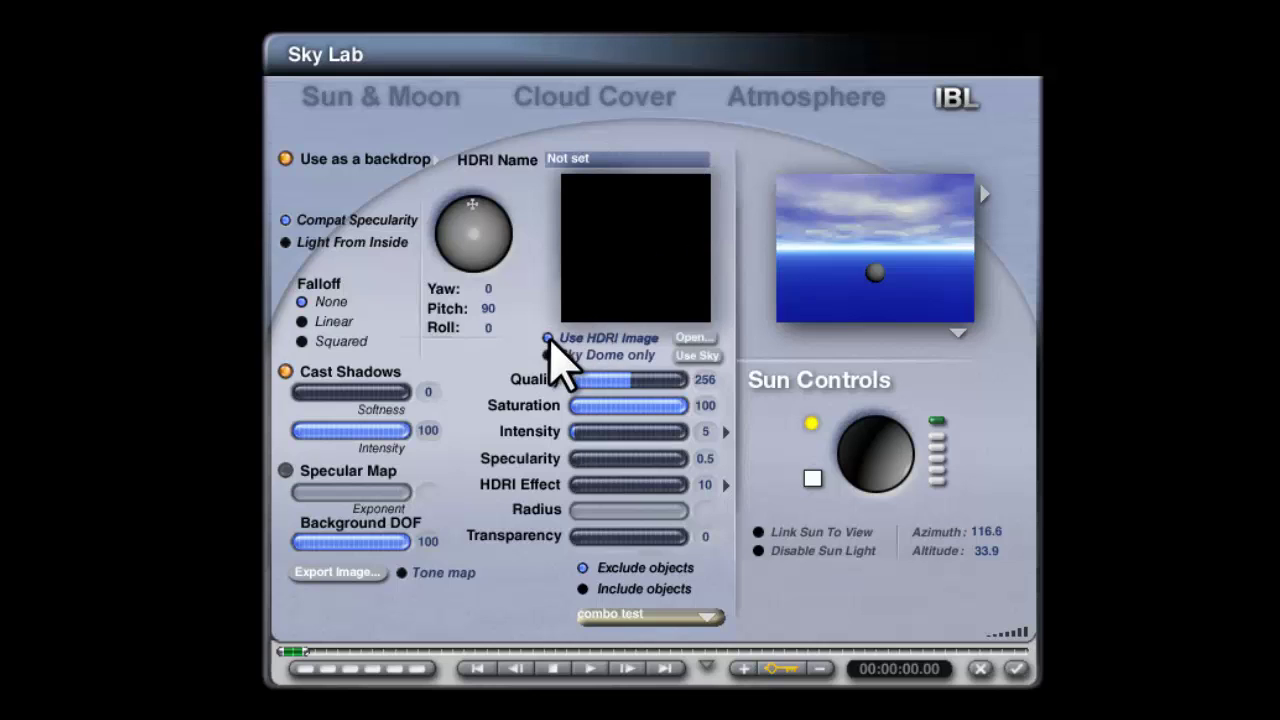
click(698, 338)
click(543, 333)
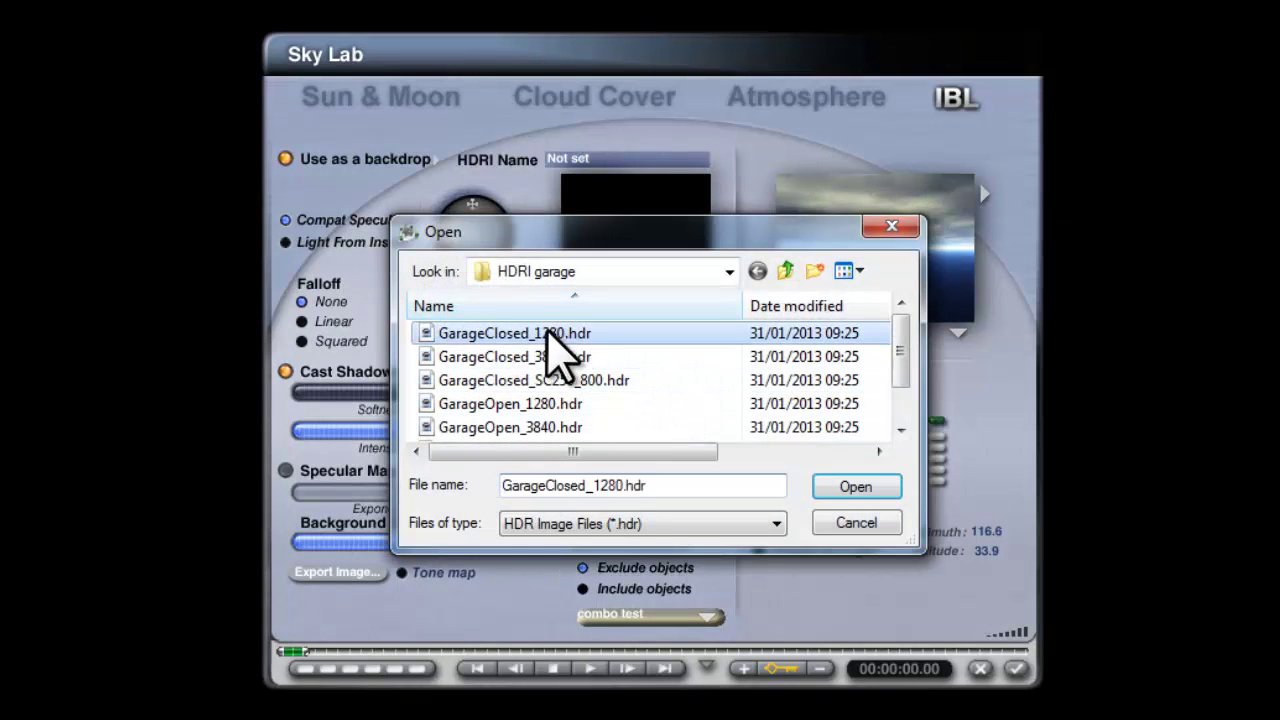
click(855, 487)
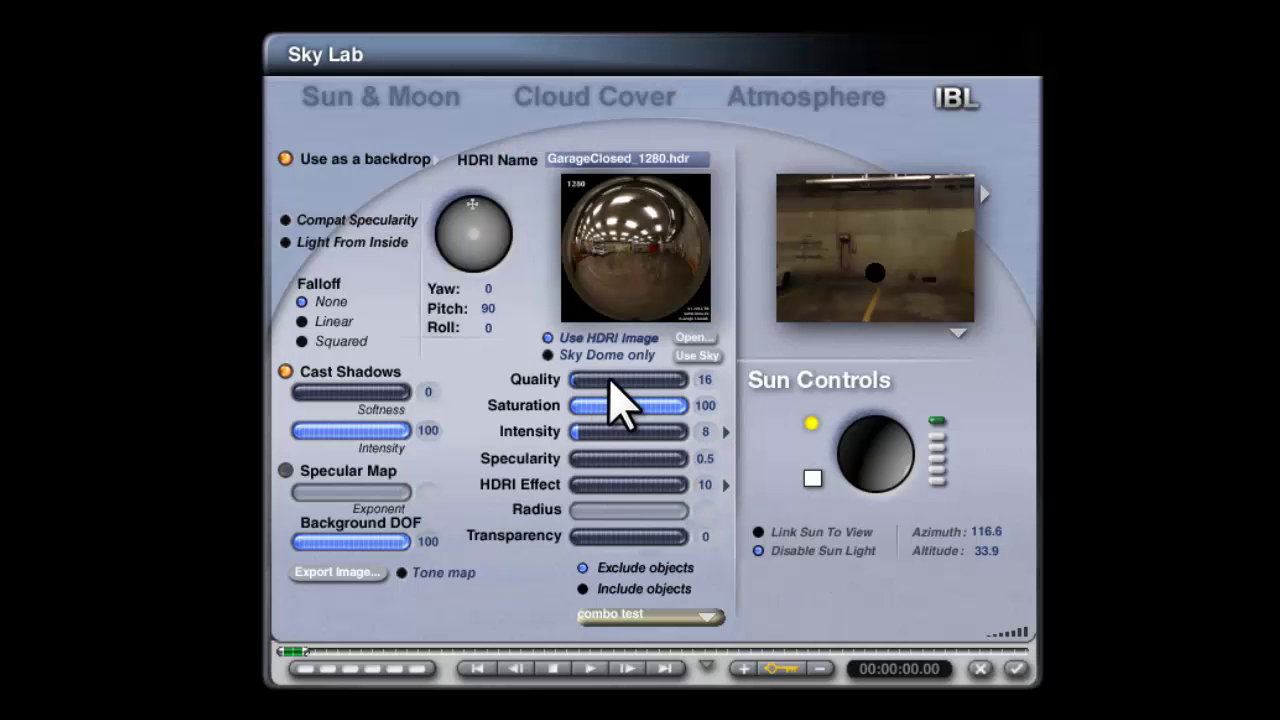
Set HDRI Specularity and Effect to 0, re-enable the sun, and preview Render in Scene.
click(705, 458)
click(708, 484)
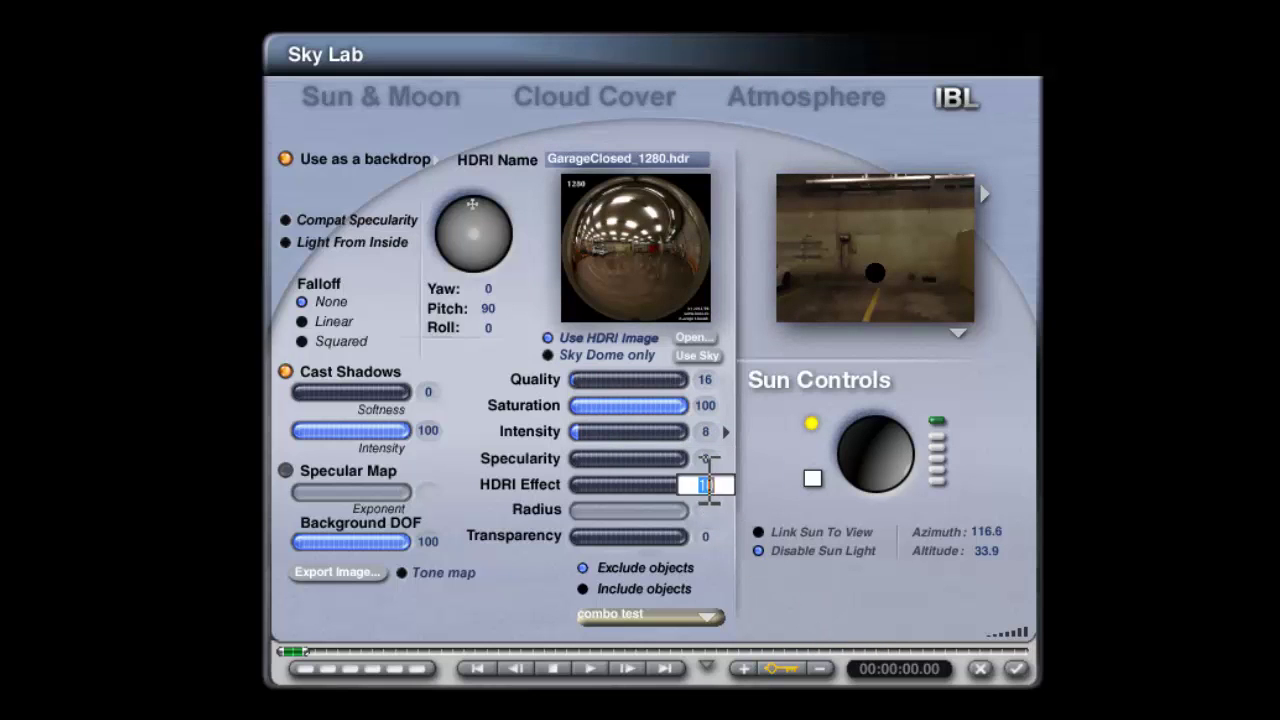
text(0)
key(Return)
click(758, 551)
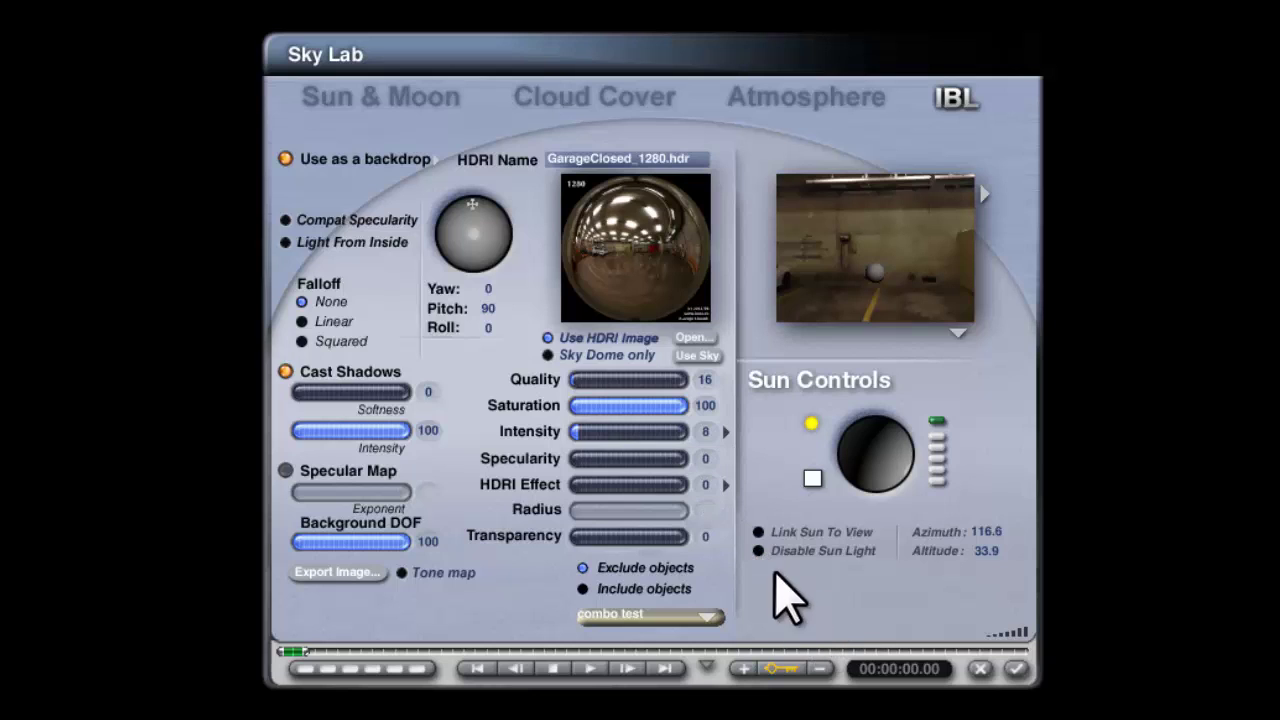
click(958, 332)
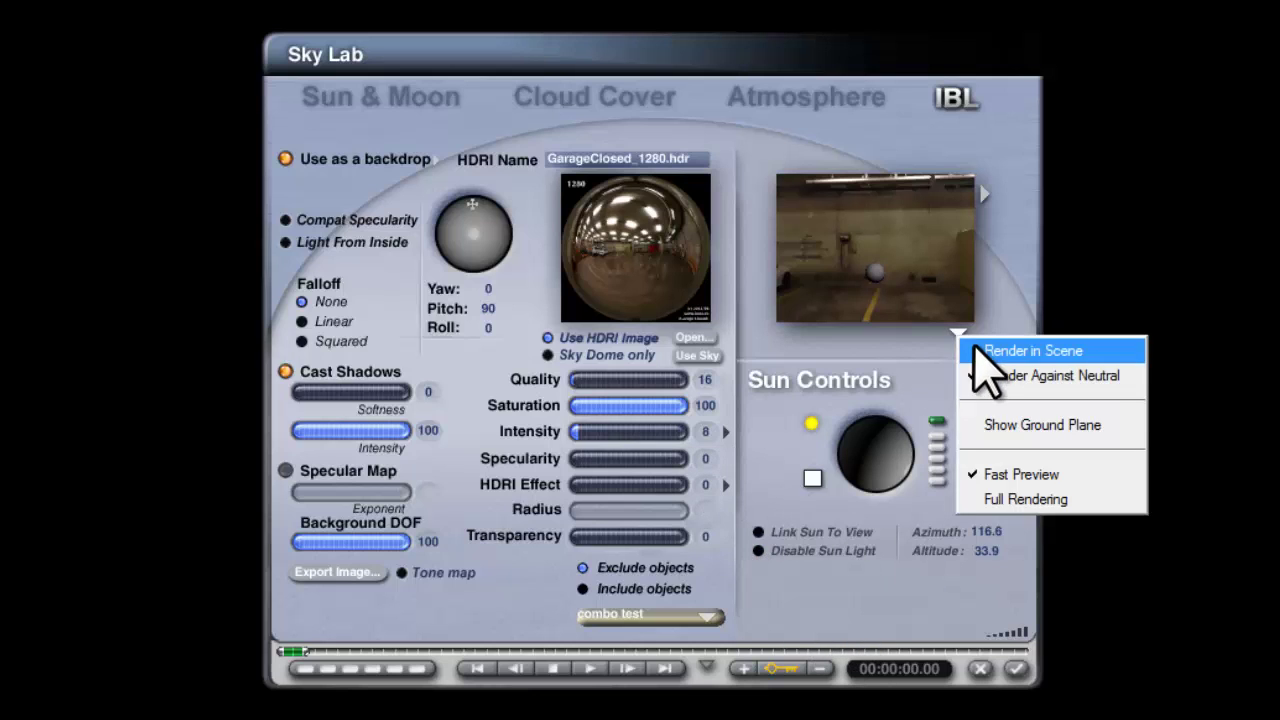
click(978, 351)
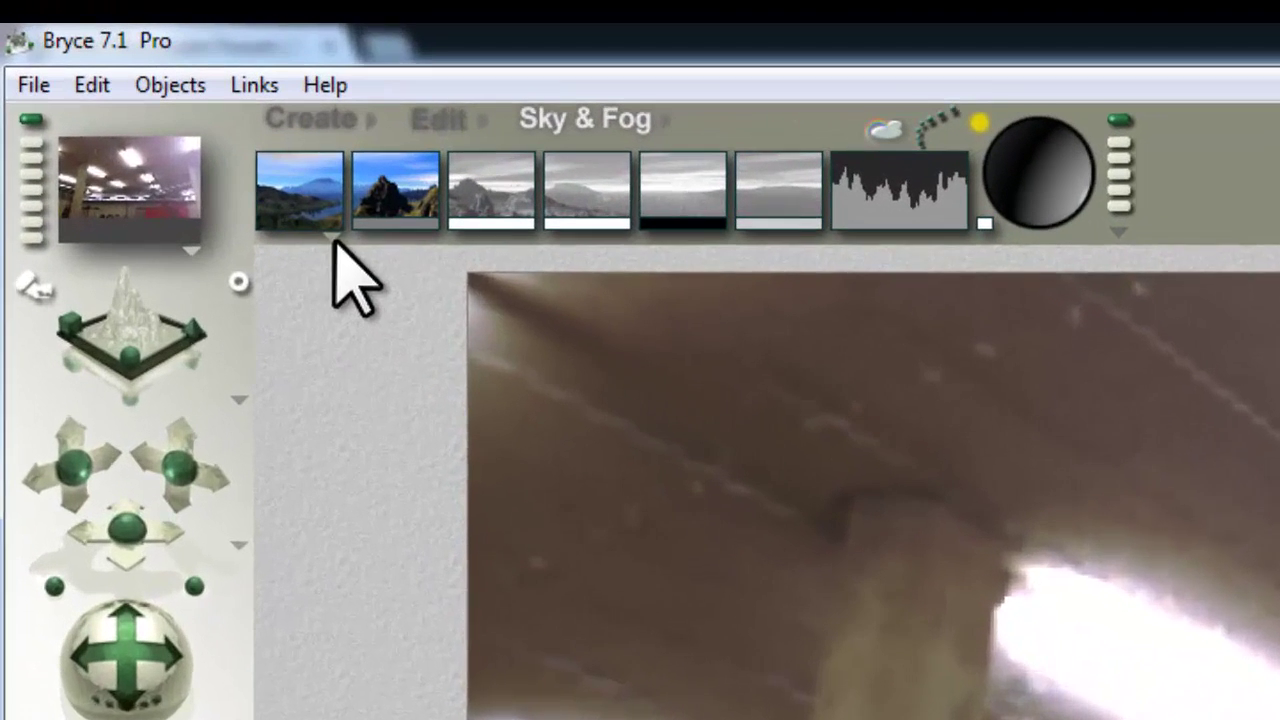
Turn the atmosphere off, give the sky a dark colour, and adjust the backdrop blending.
click(122, 88)
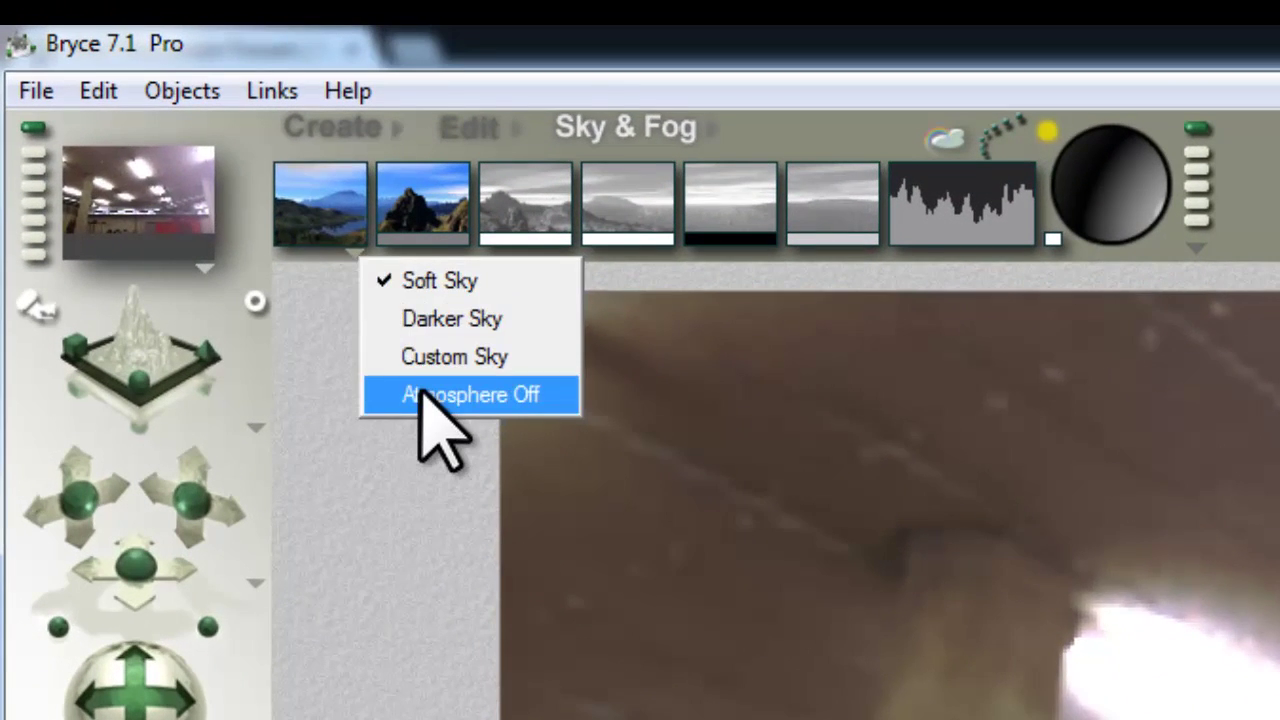
click(147, 135)
drag(357, 236, 762, 226)
click(947, 145)
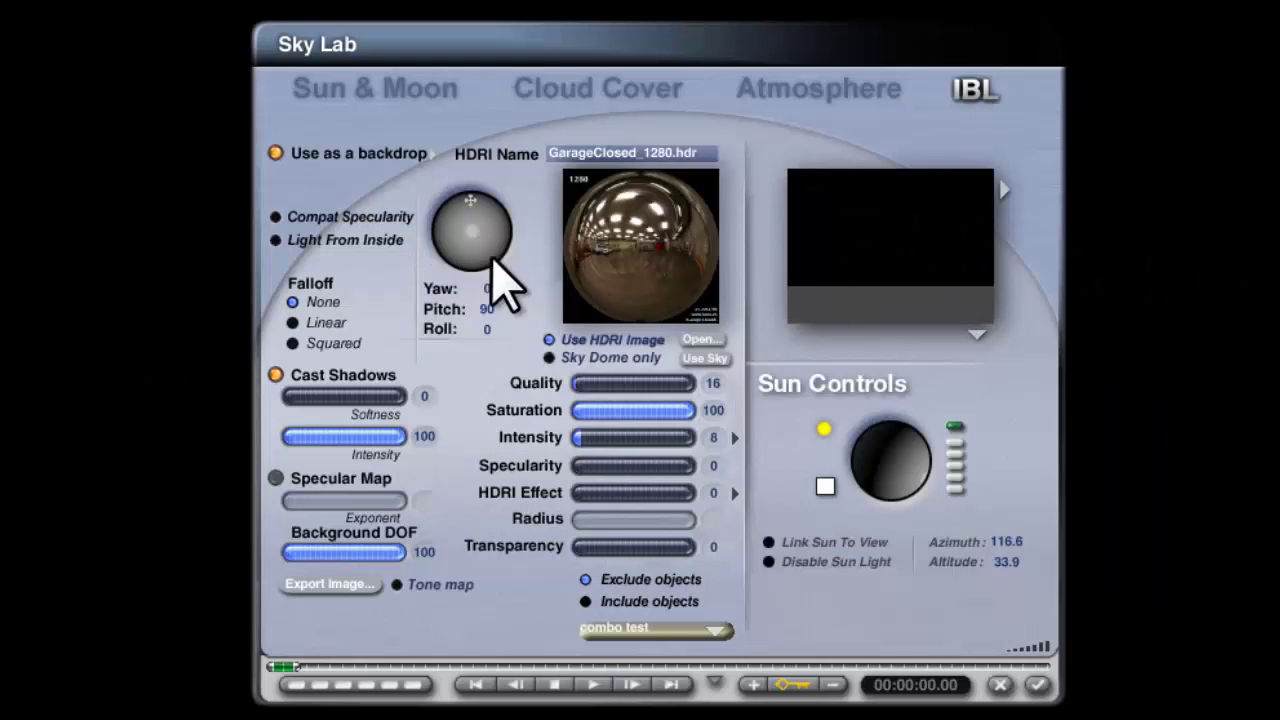
click(435, 154)
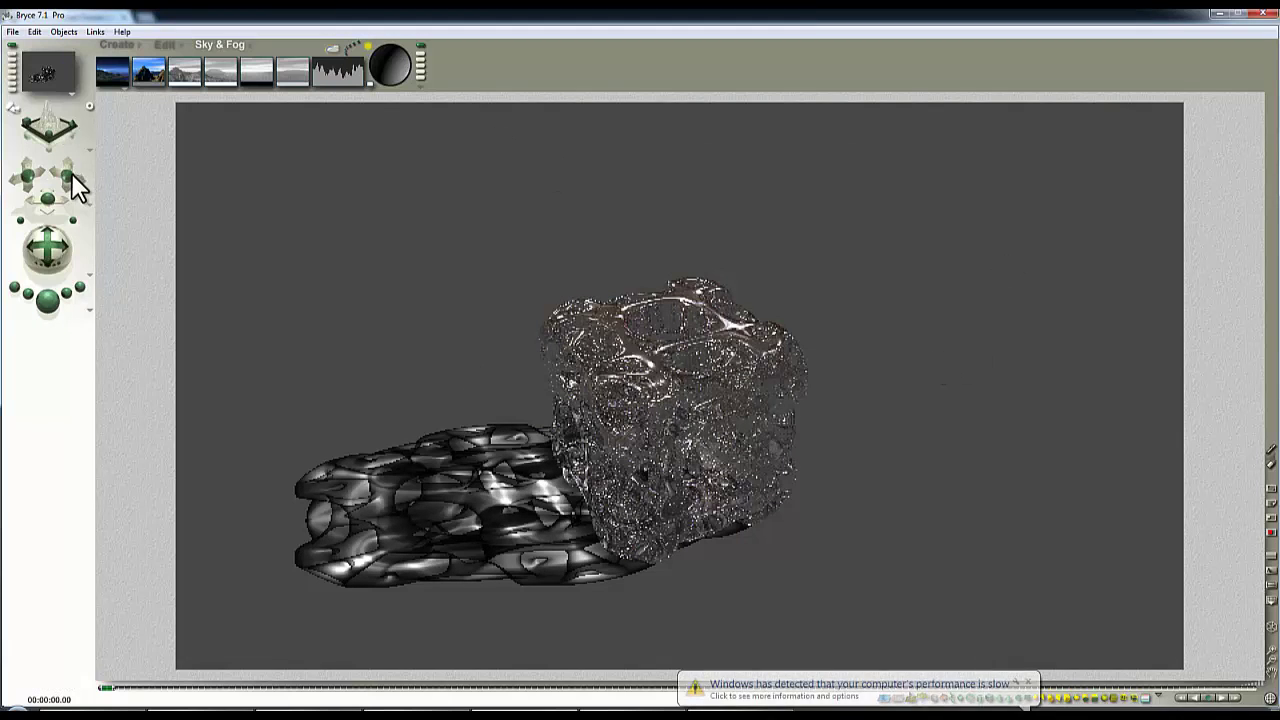
Orbit the camera to centre the lattice cube and render the scene.
mouse_move(77, 189)
mouse_down()
mouse_move(67, 178)
mouse_move(60, 205)
mouse_up()
drag(47, 248, 60, 308)
click(55, 300)
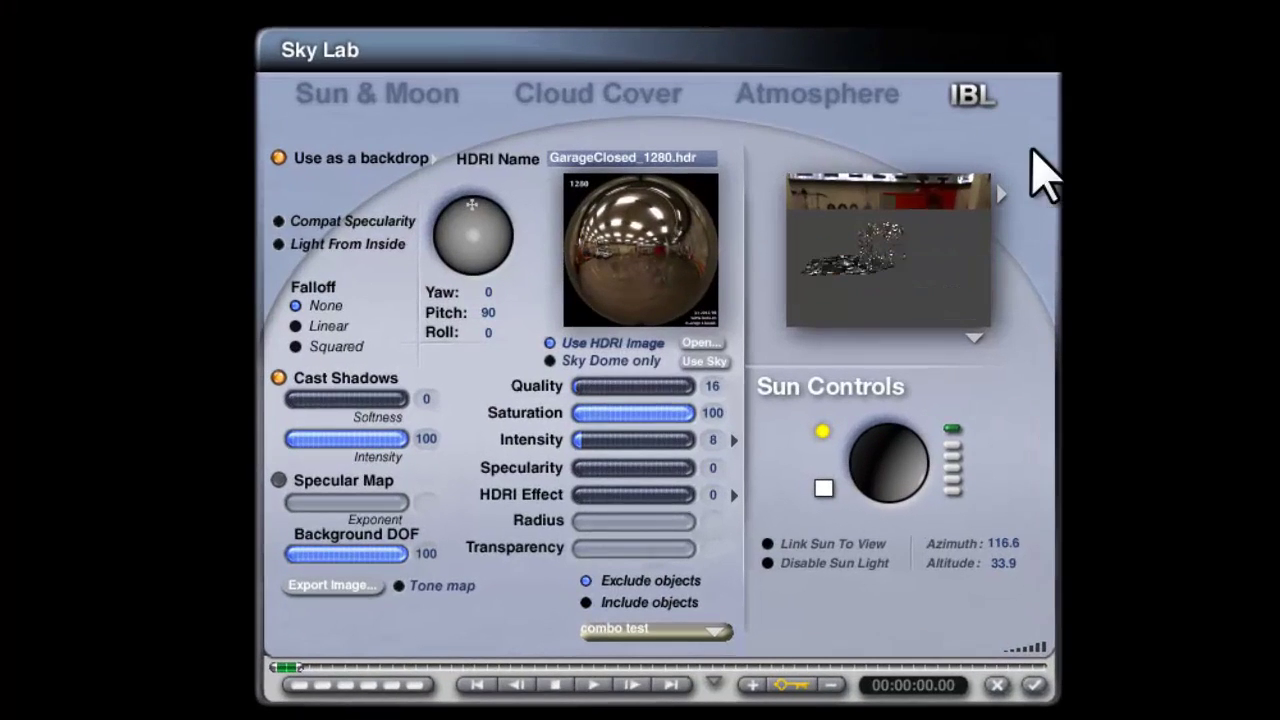
Export the garage HDRI as a Spherical bitmap named 'Spherical map of garage'.
click(312, 586)
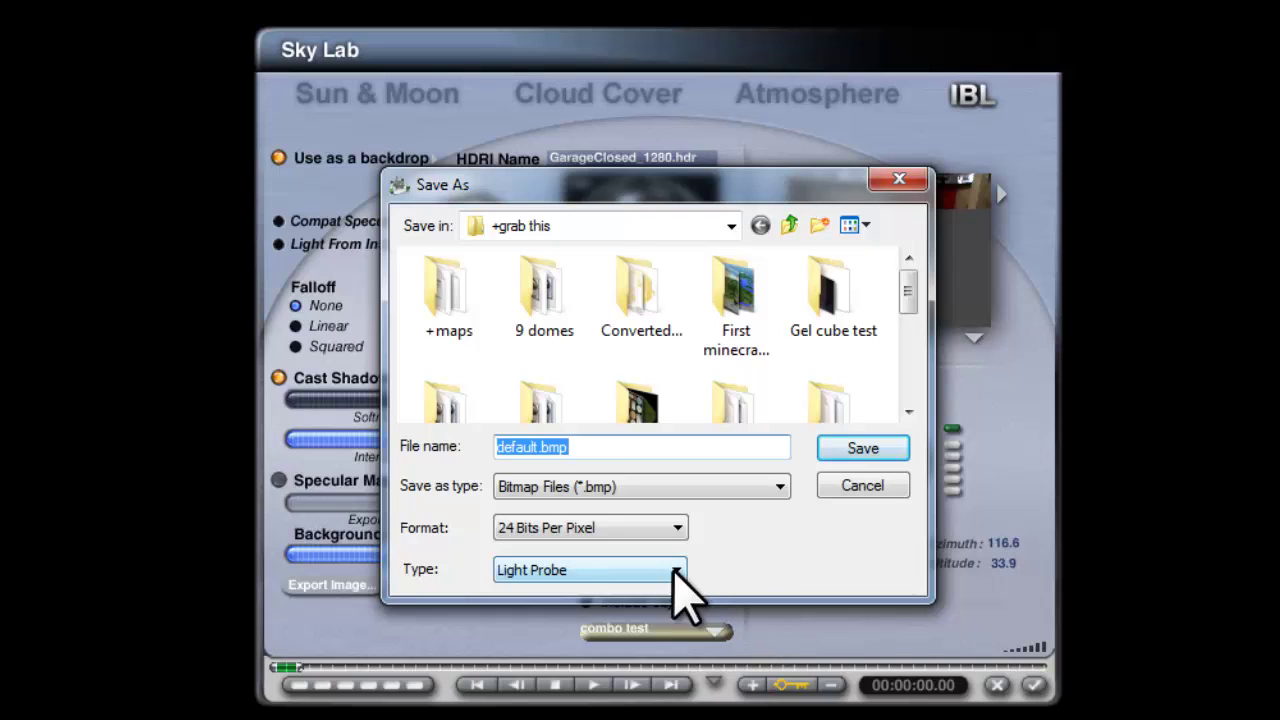
click(675, 570)
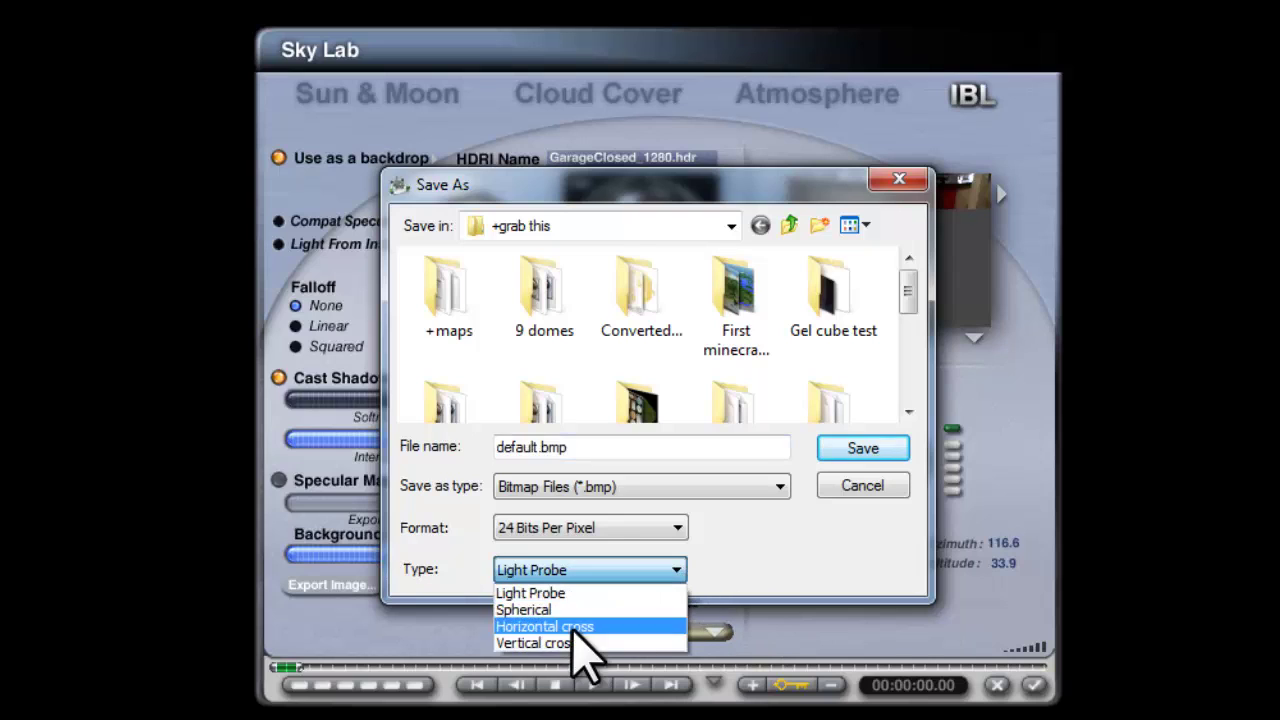
click(540, 609)
drag(588, 447, 420, 485)
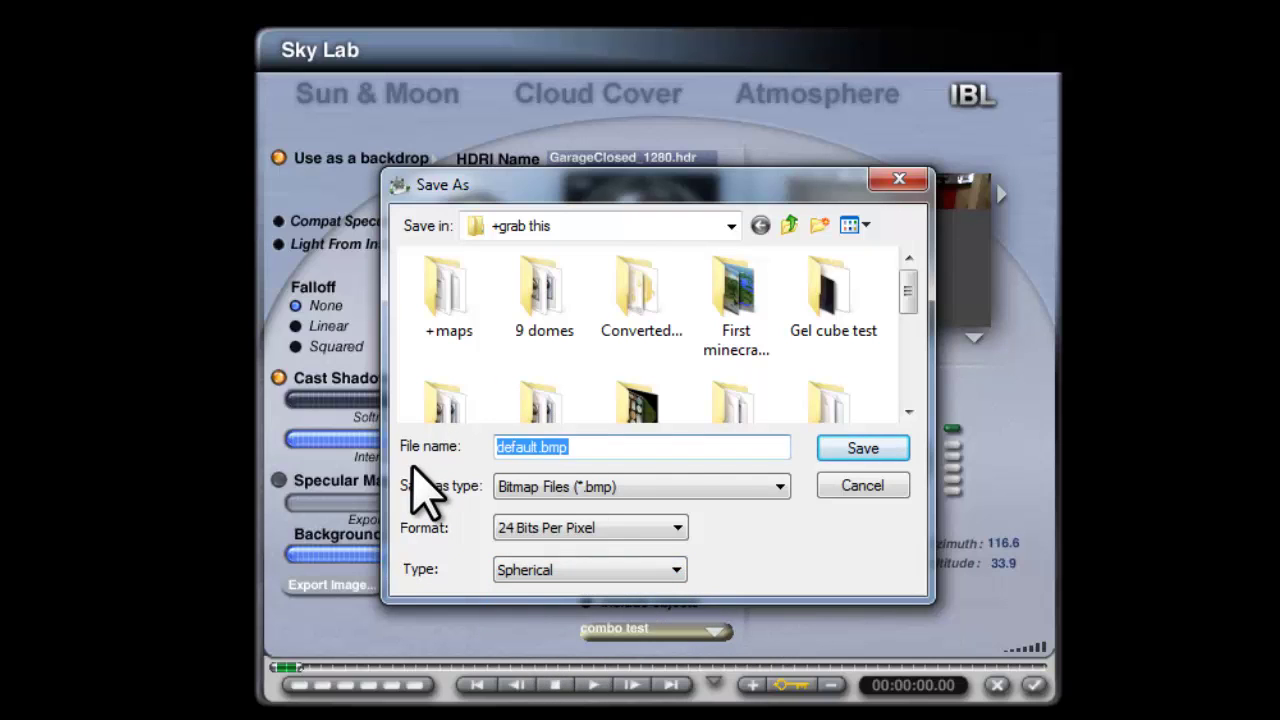
text(Spherical map)
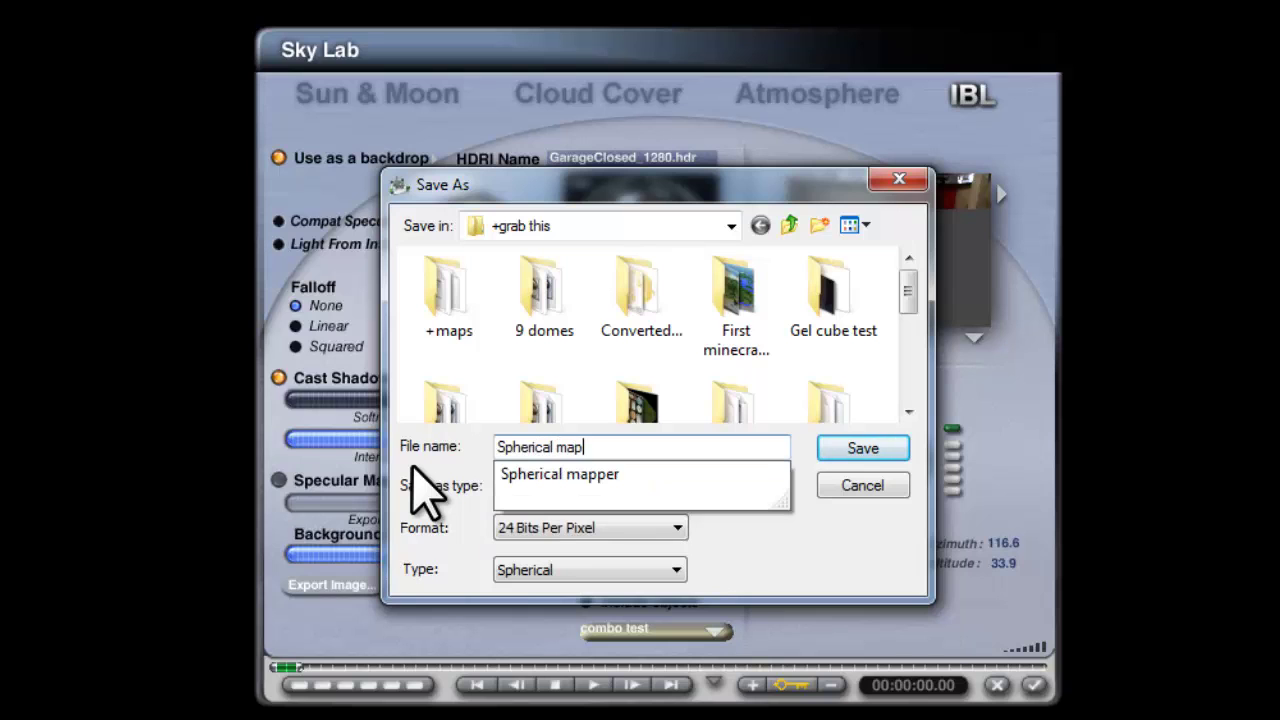
text( of garage)
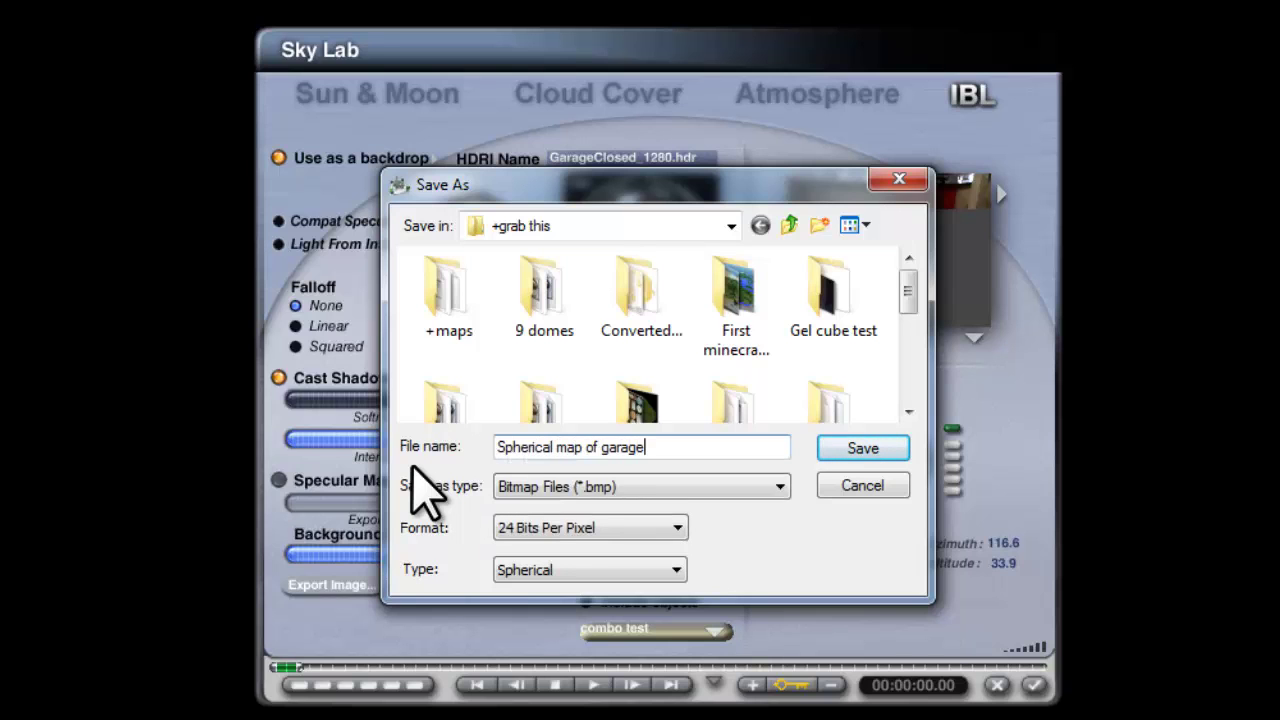
click(882, 449)
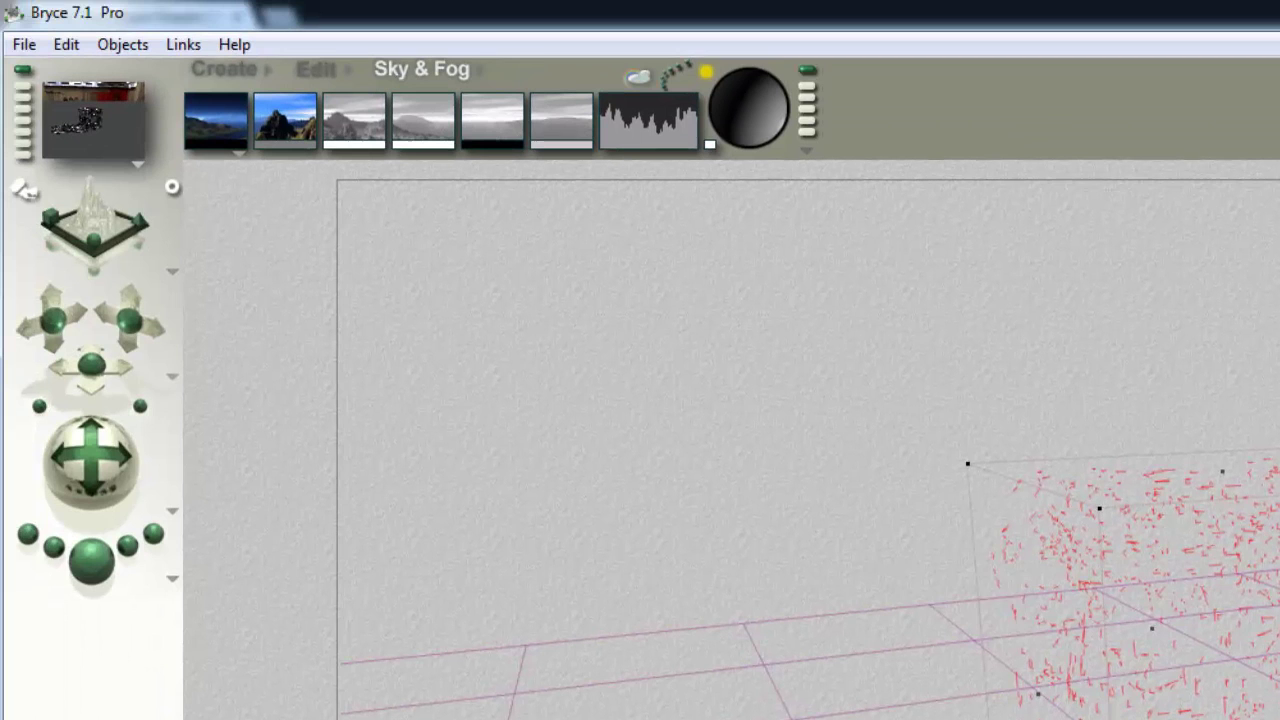
Reset the sky to defaults, accept Sky Lab, render under blue sky, and select the cube.
click(806, 151)
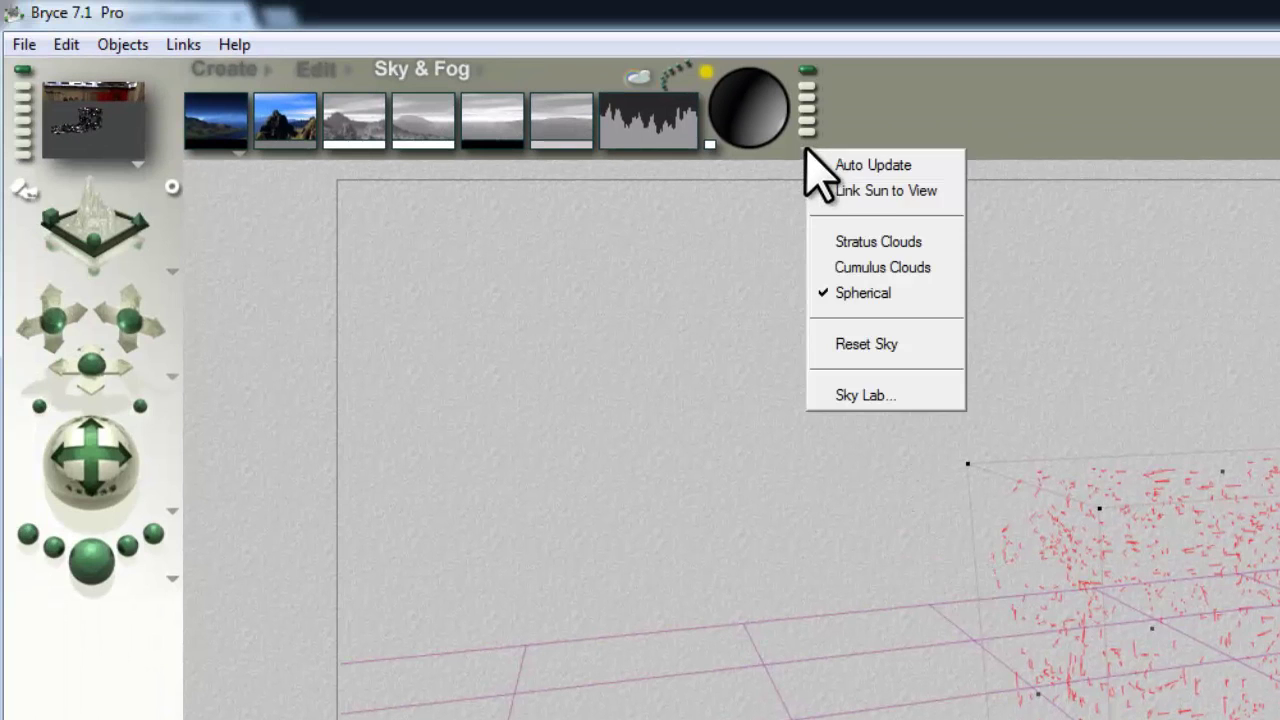
click(862, 346)
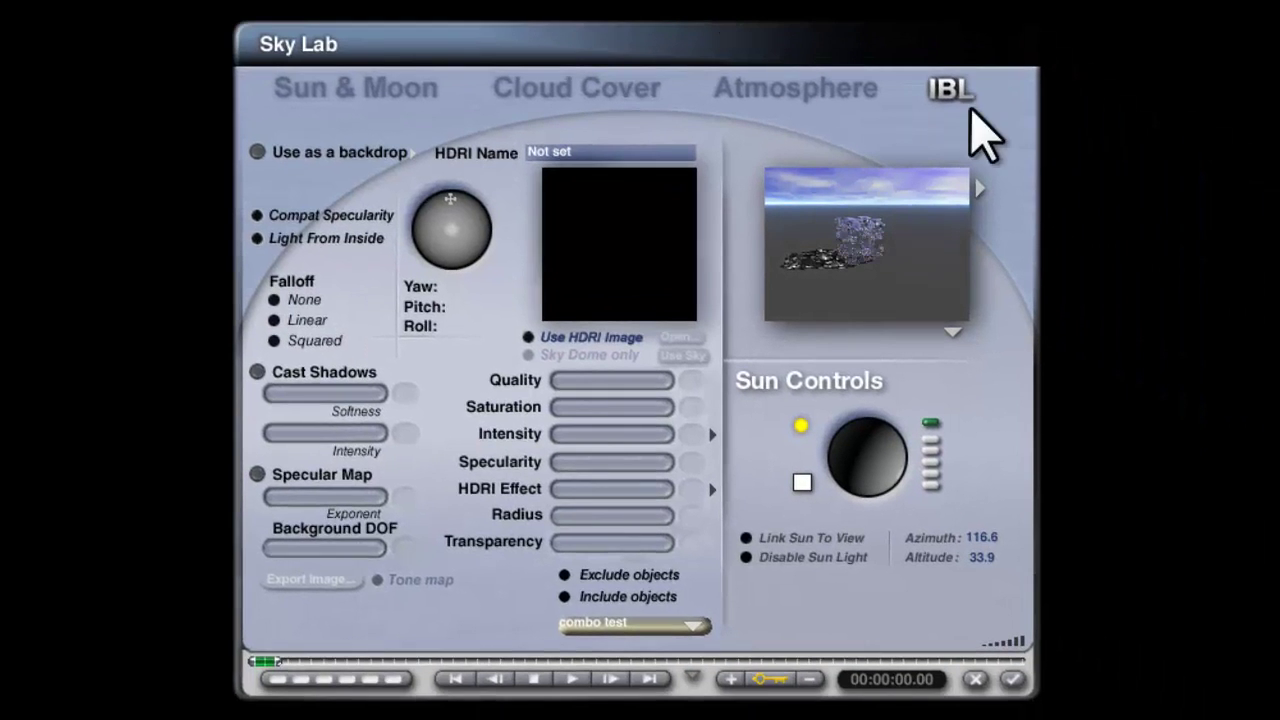
click(391, 94)
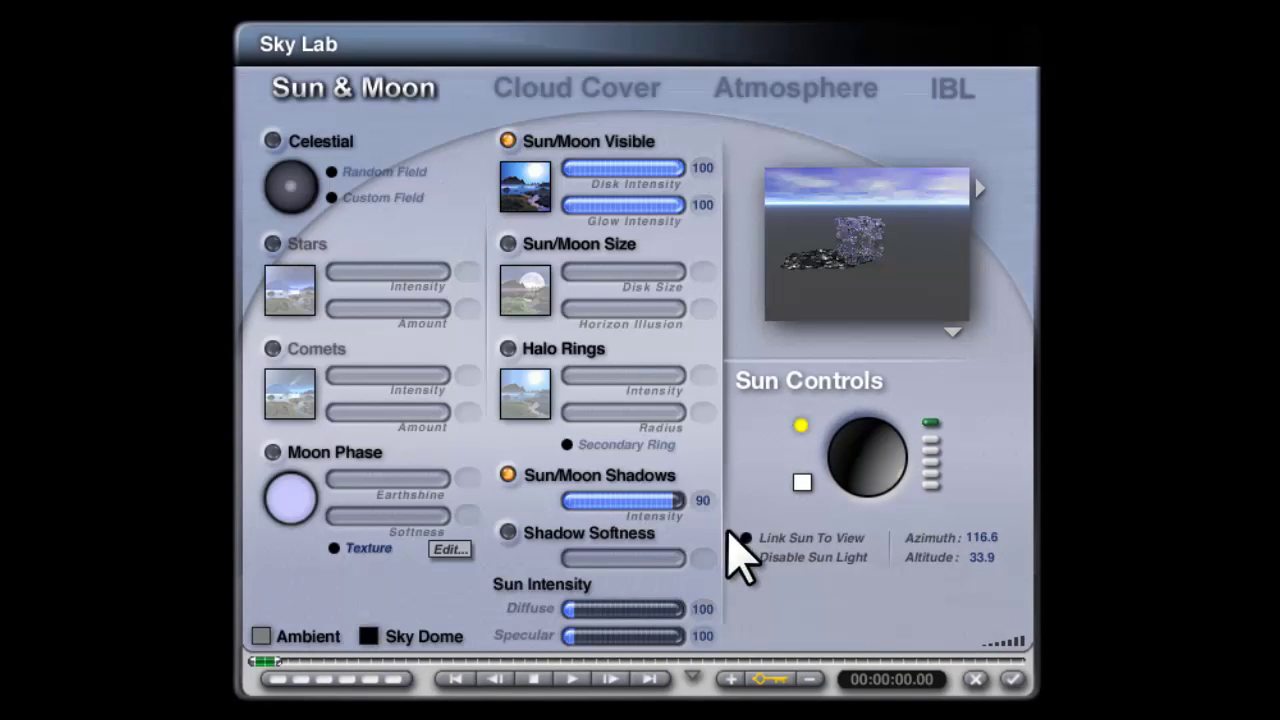
click(1013, 679)
click(47, 300)
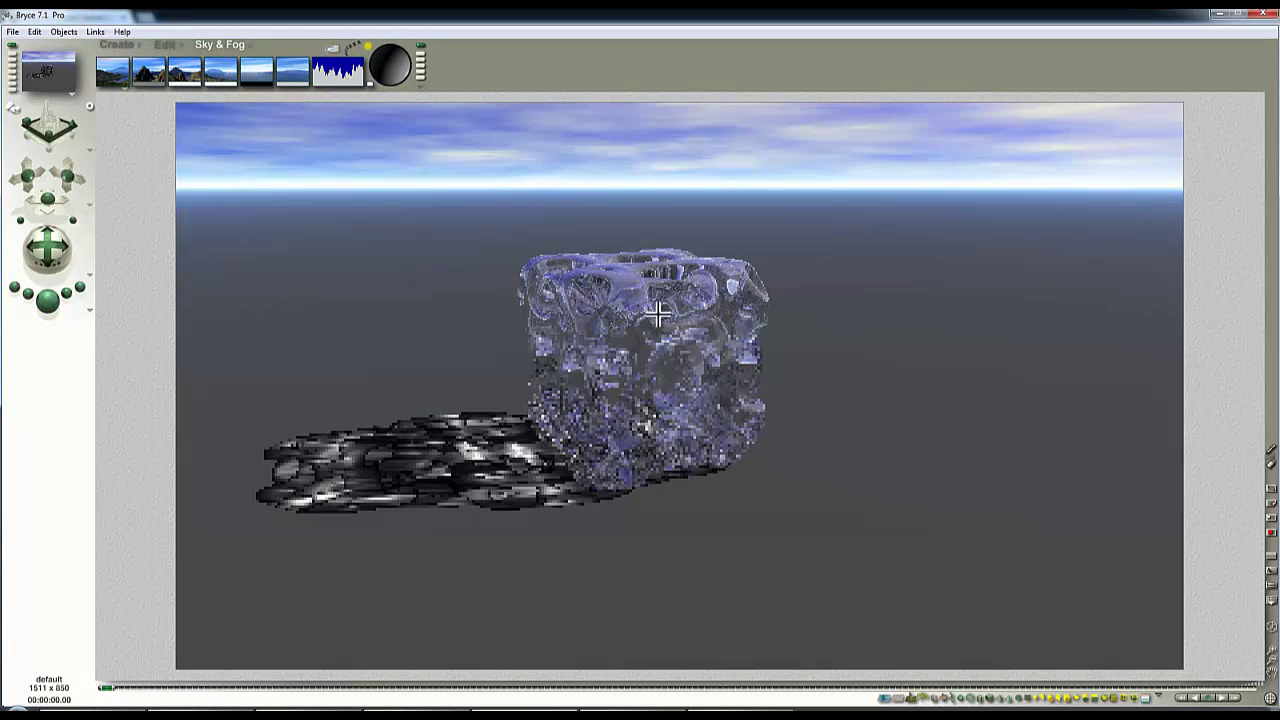
click(742, 368)
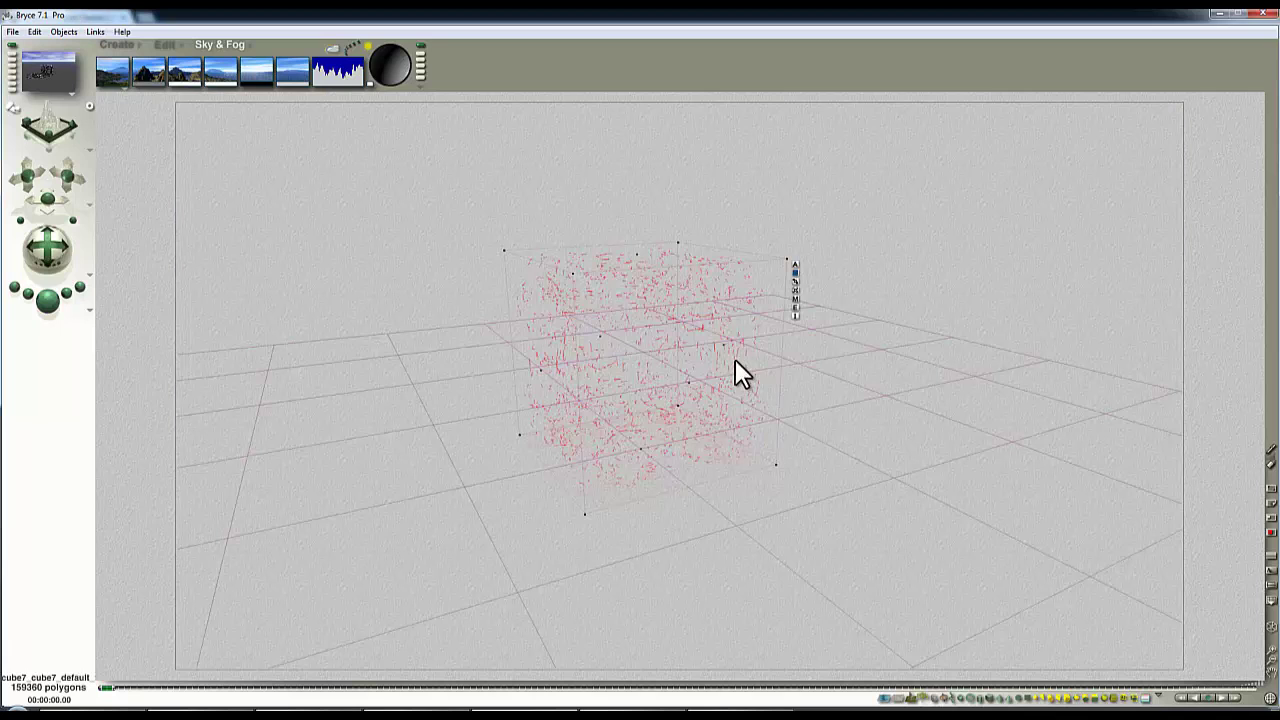
Drive the cube's specular colour with texture A set to Image Texture.
click(795, 300)
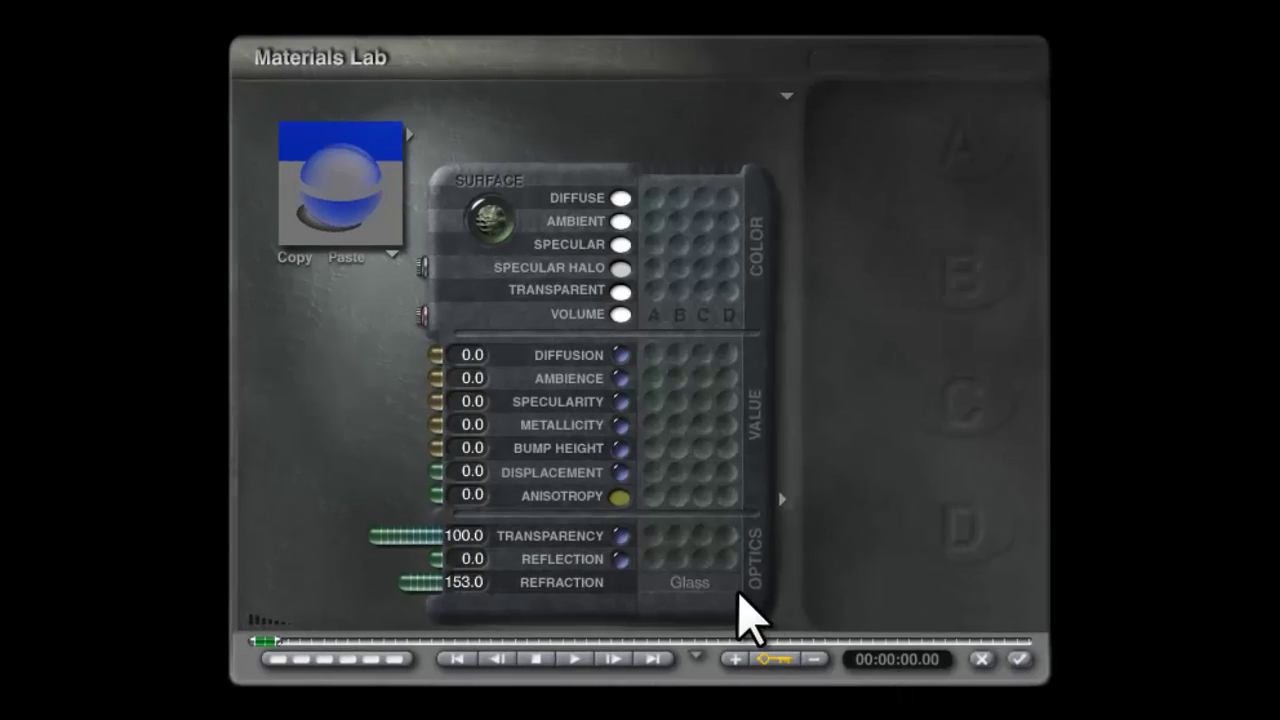
click(656, 245)
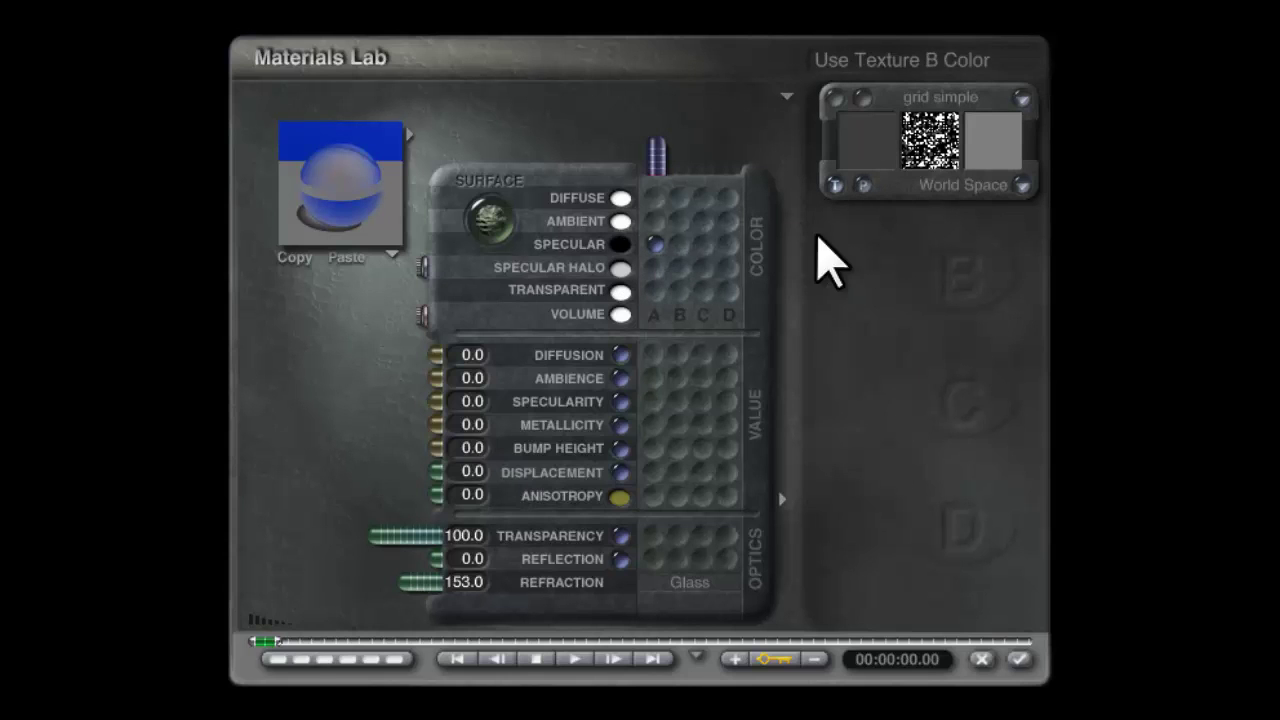
click(864, 186)
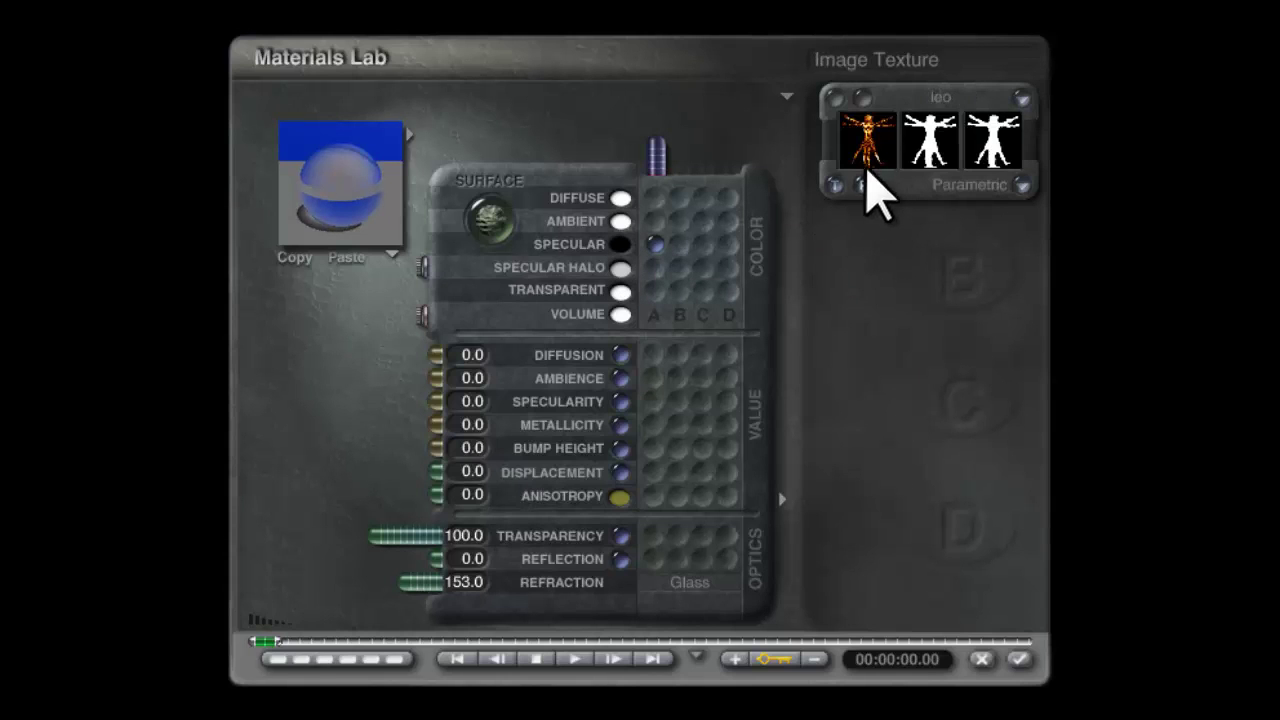
click(866, 120)
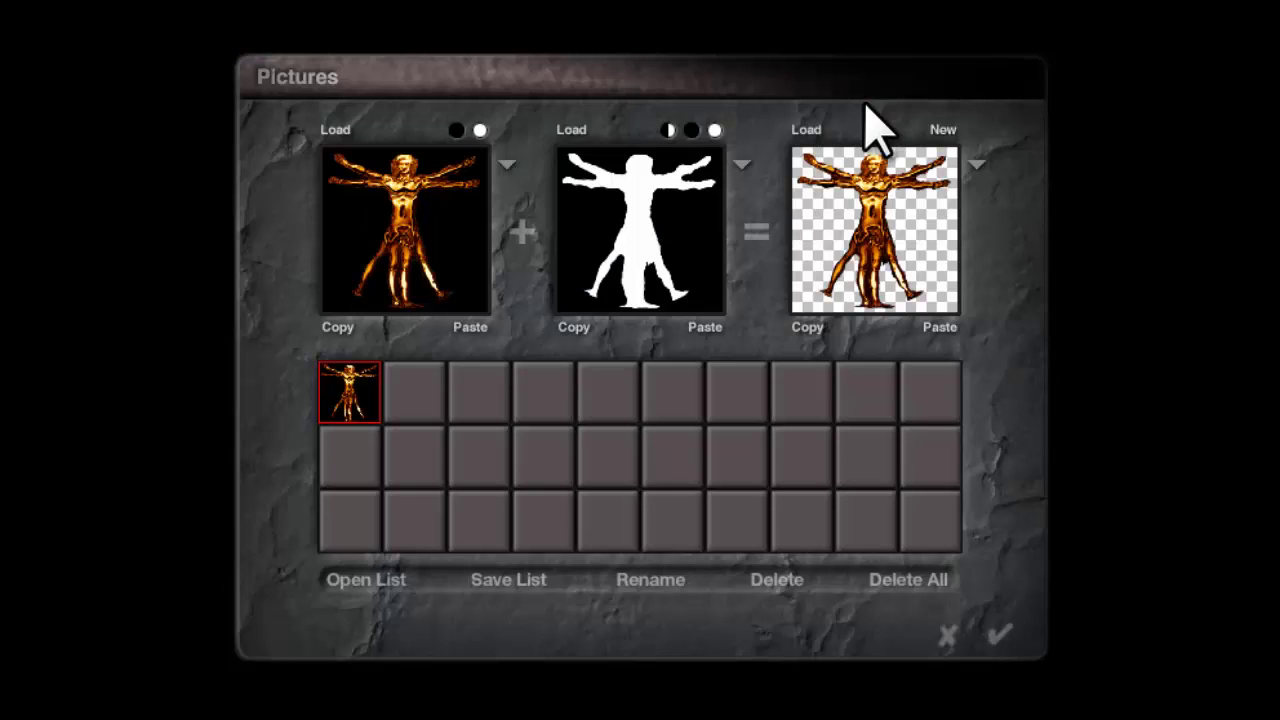
Load 'Spherical map of garage.bmp' as the picture and its alpha, and accept it.
click(418, 420)
drag(889, 310, 905, 410)
click(749, 405)
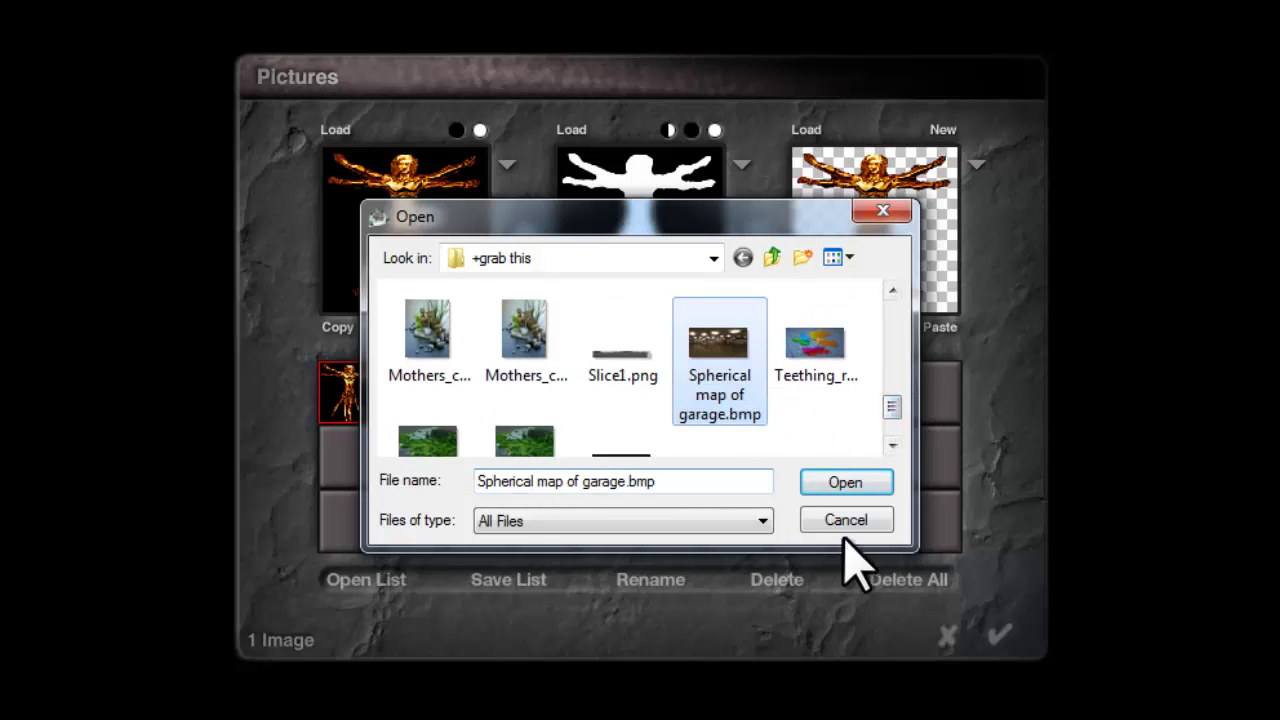
click(877, 490)
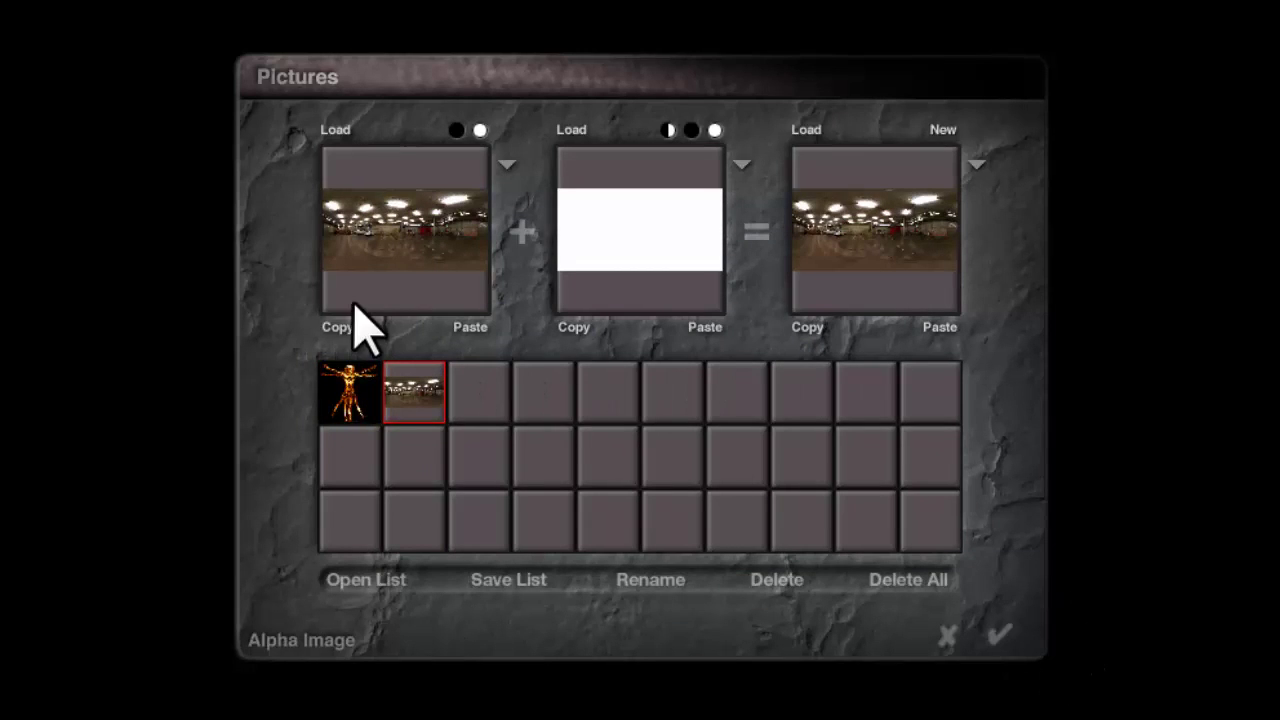
click(698, 327)
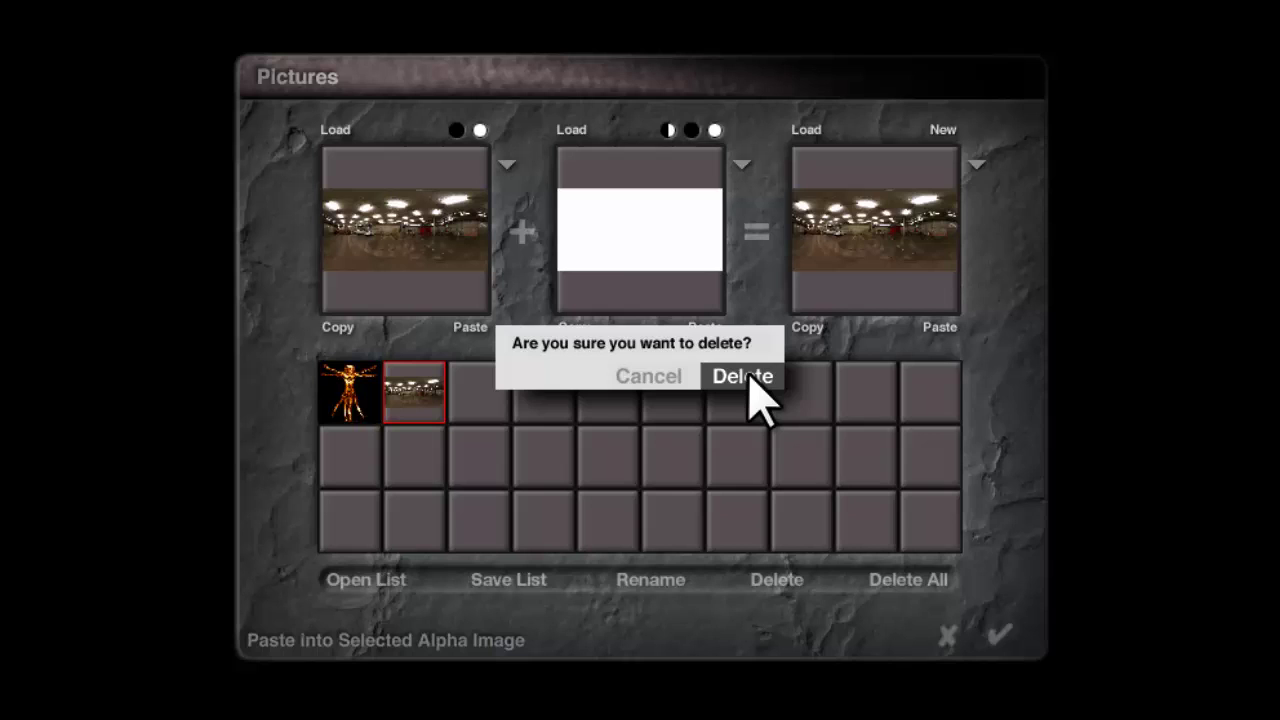
click(745, 377)
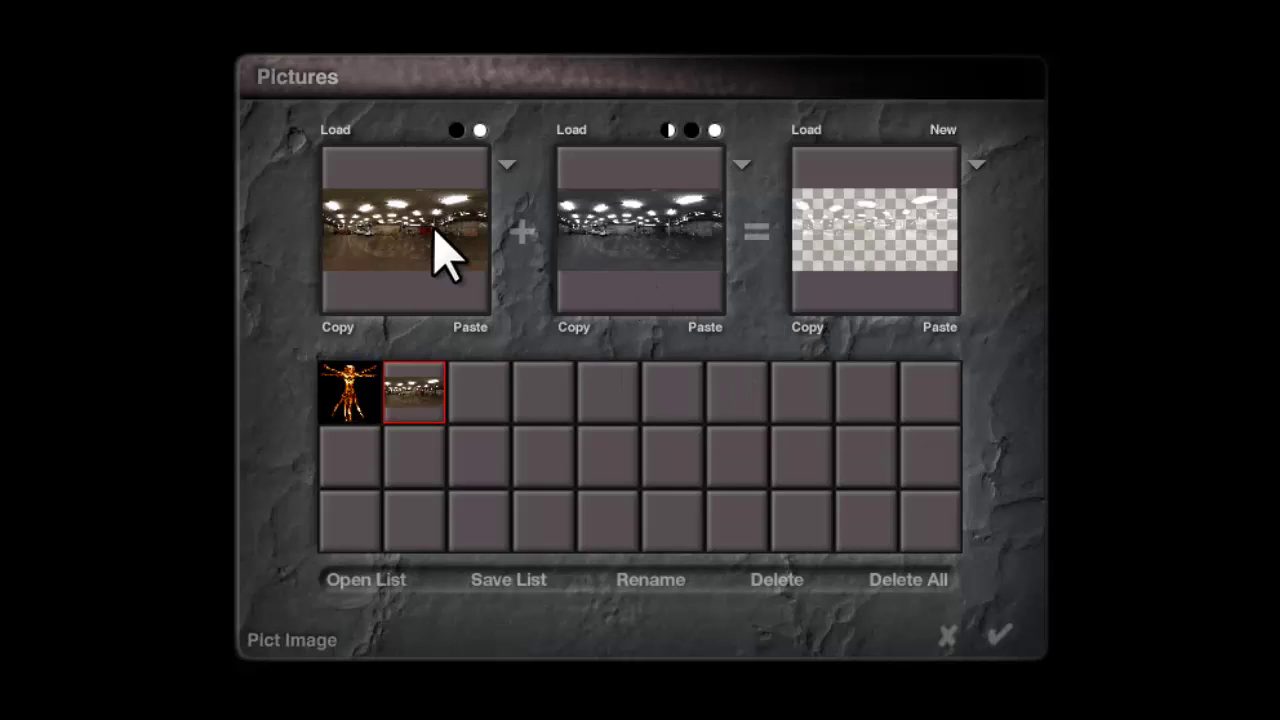
click(1002, 642)
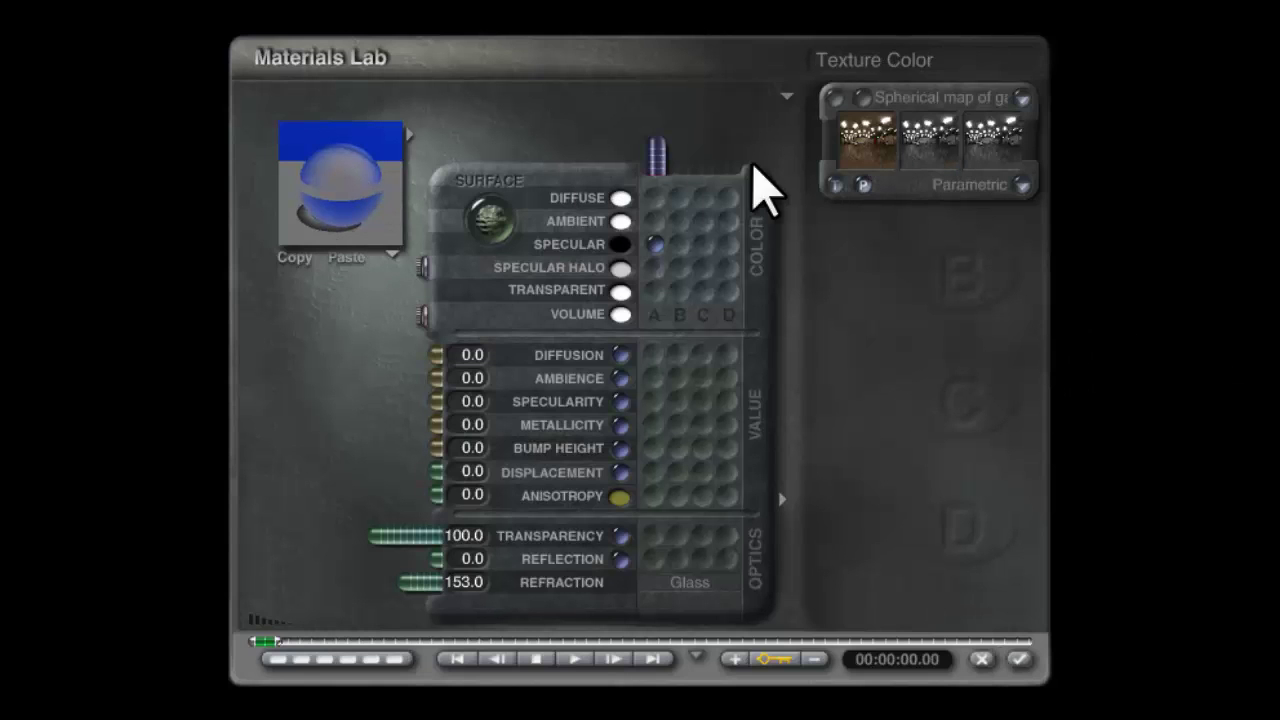
Set Specularity to 100, Ambience to 0, and the Specular Halo colour to full HLS lightness white.
click(655, 244)
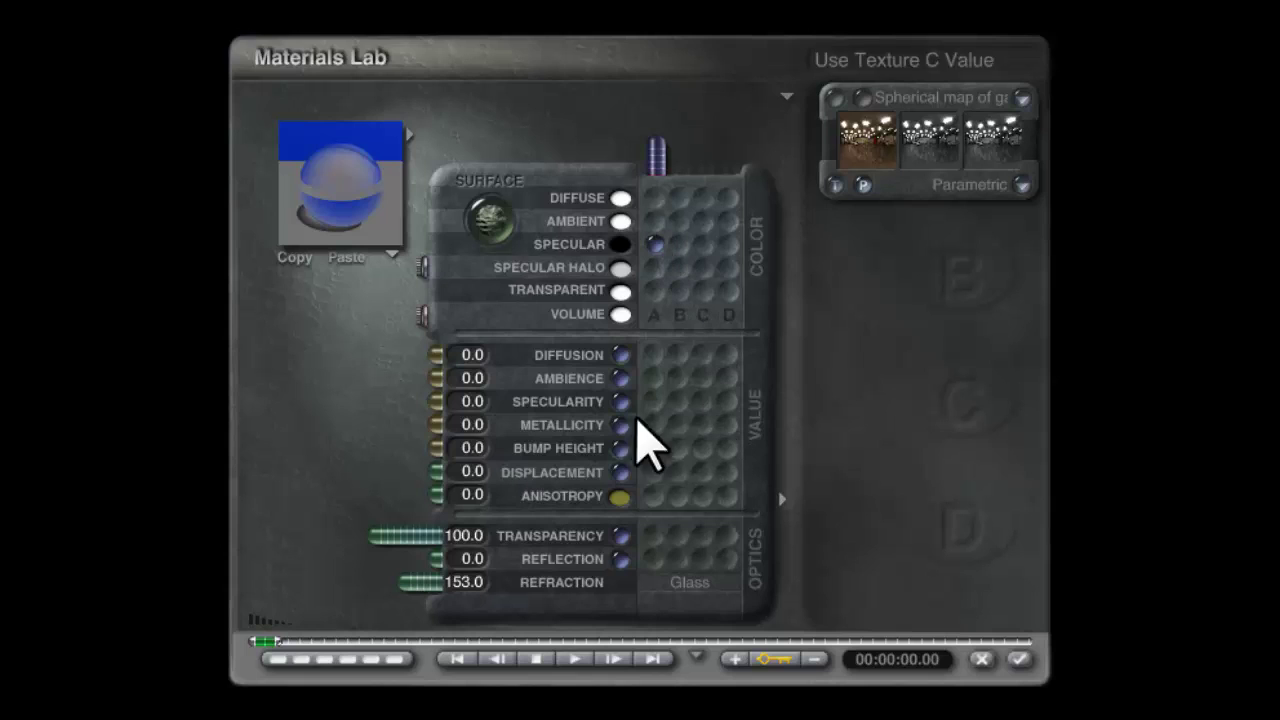
drag(414, 403, 277, 401)
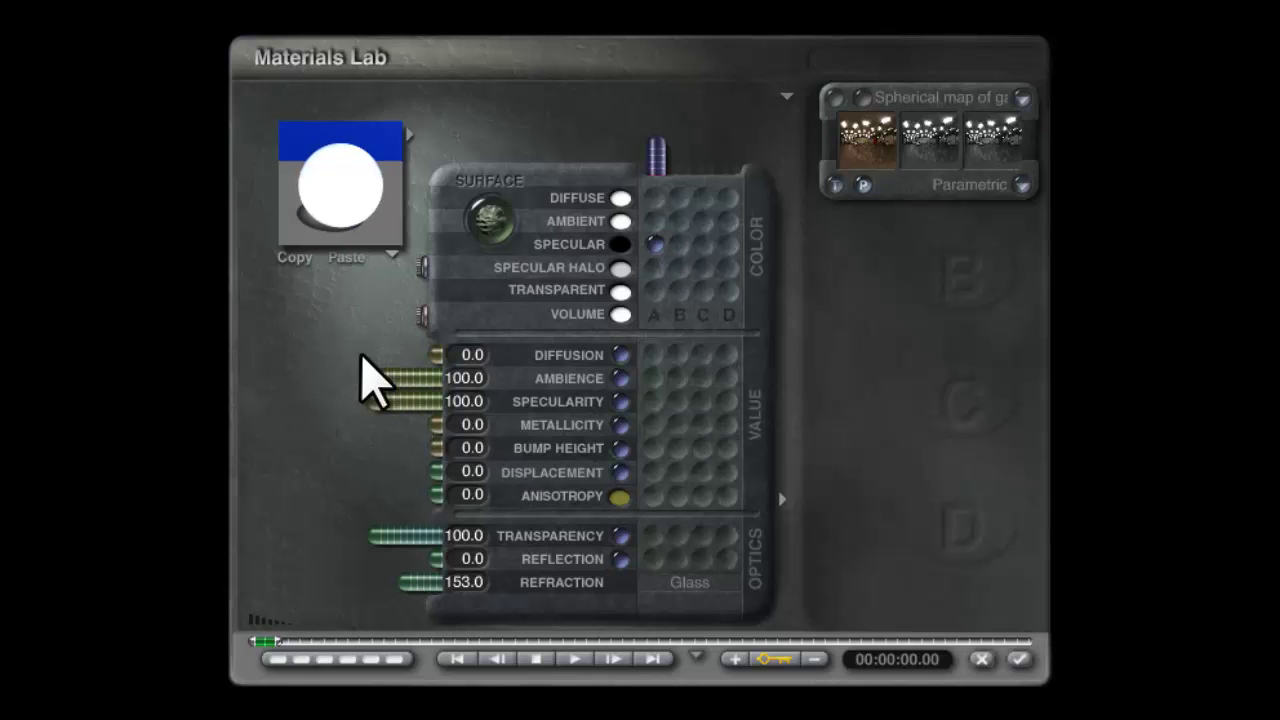
drag(366, 380, 497, 378)
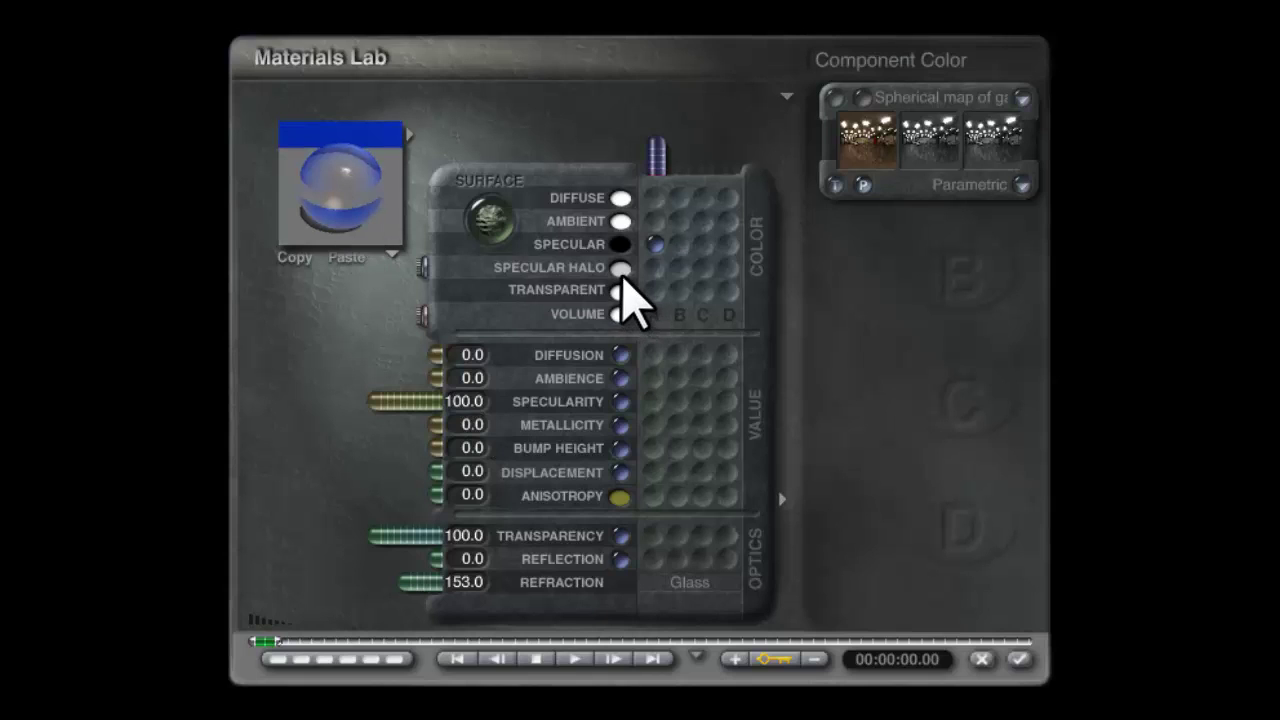
click(622, 278)
click(598, 434)
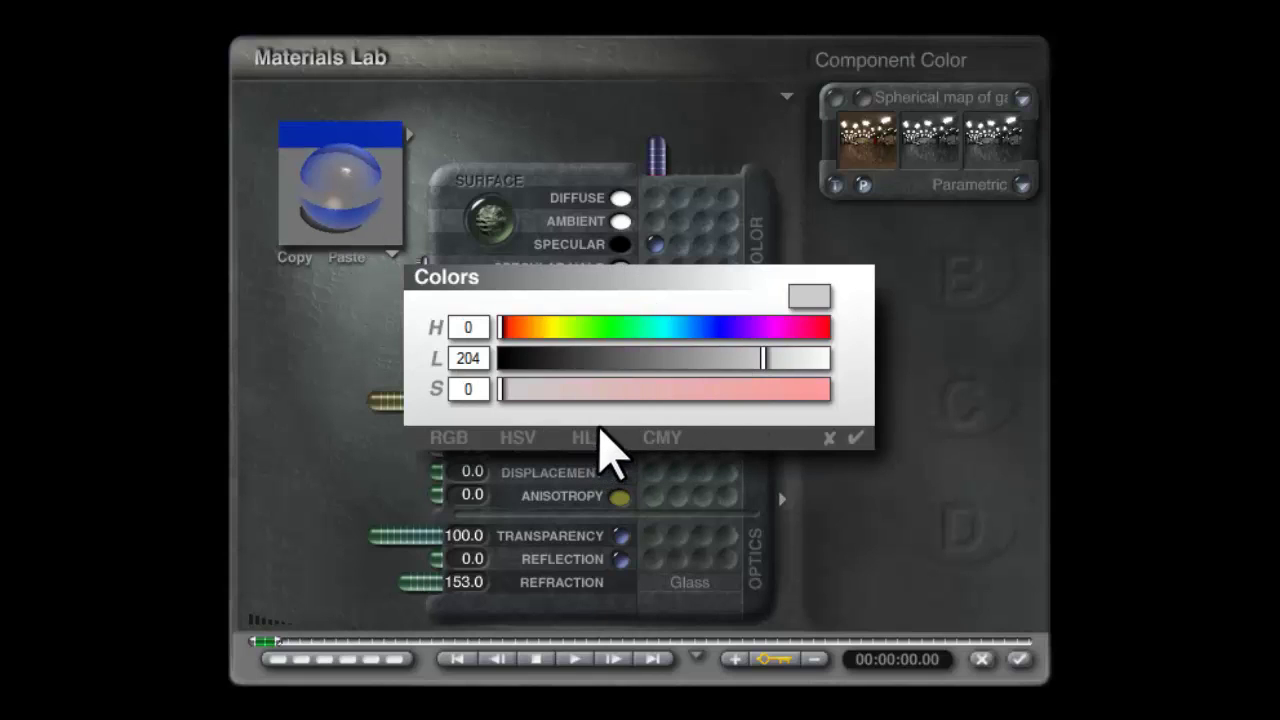
drag(766, 363, 897, 378)
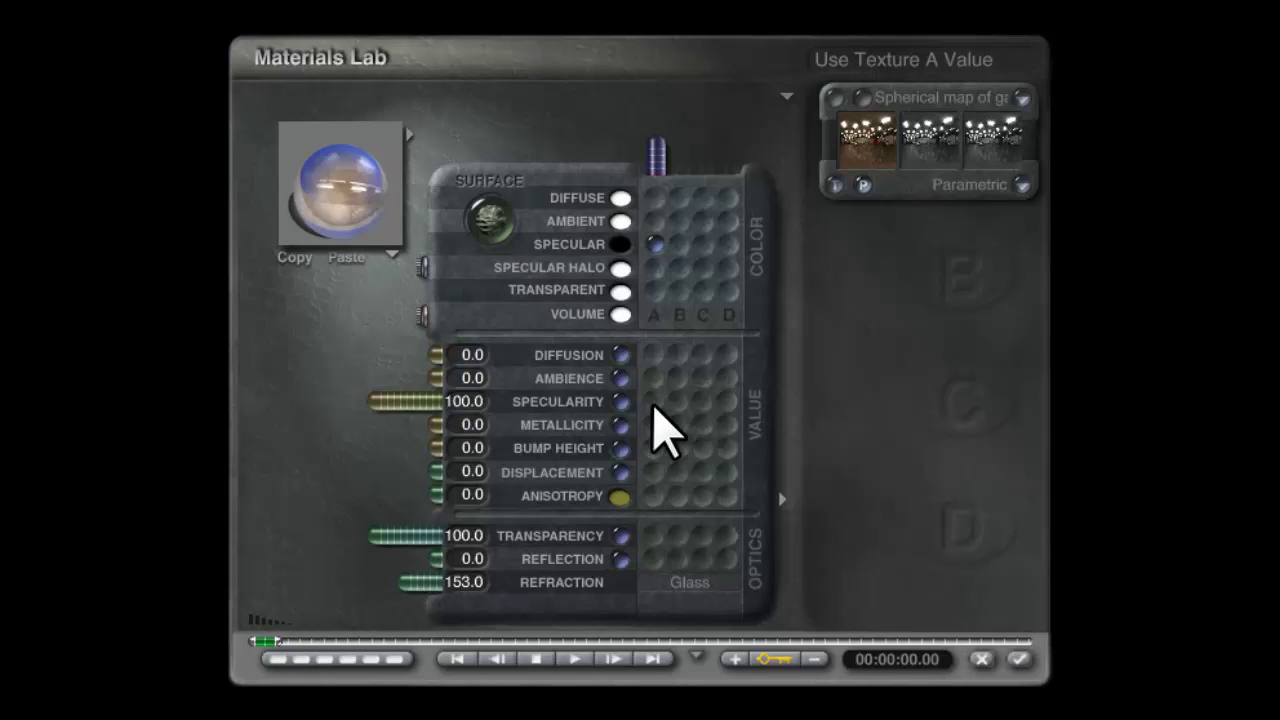
Drive Specularity from texture A's value, leave its base Specularity at 0, and refresh the preview.
click(653, 403)
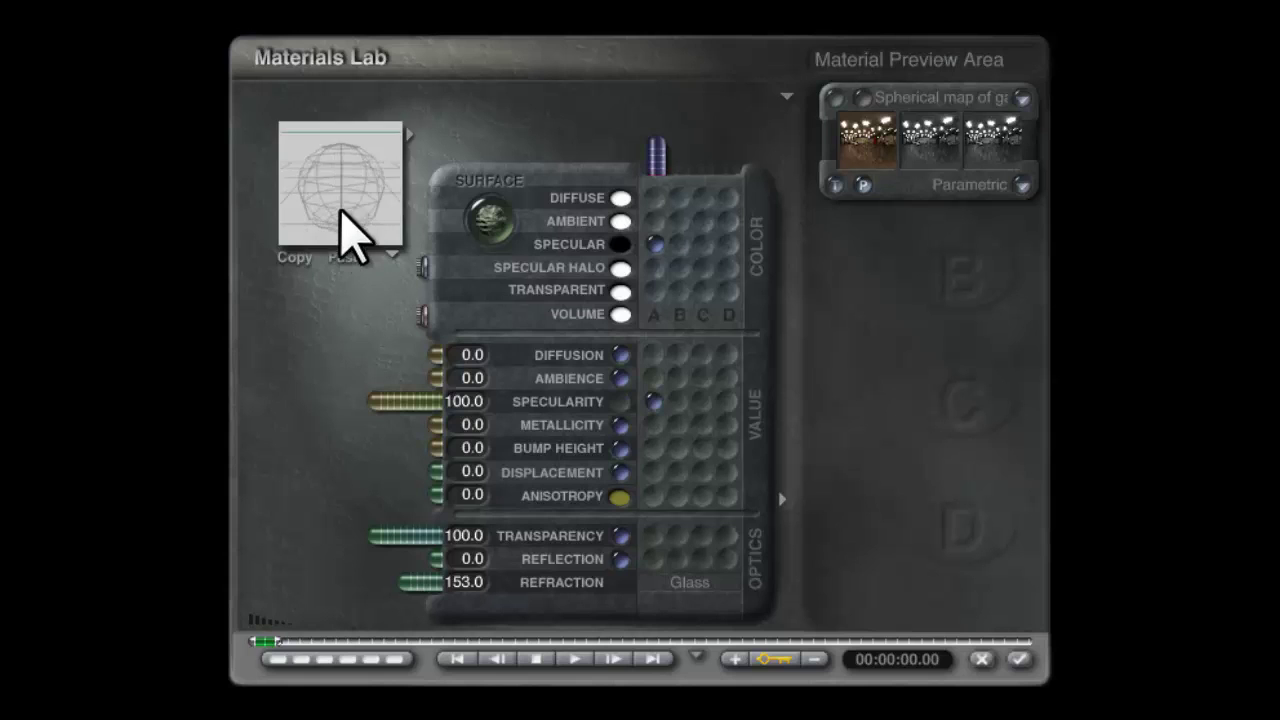
drag(425, 401, 388, 425)
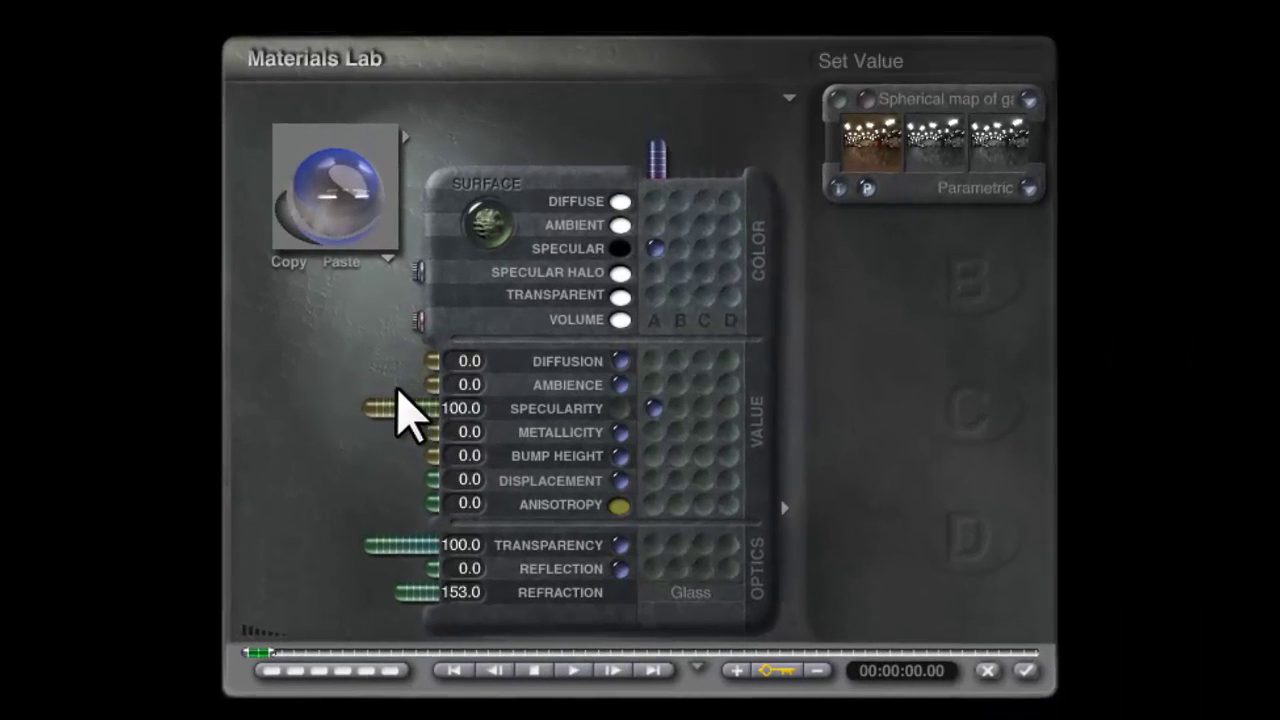
drag(405, 410, 508, 428)
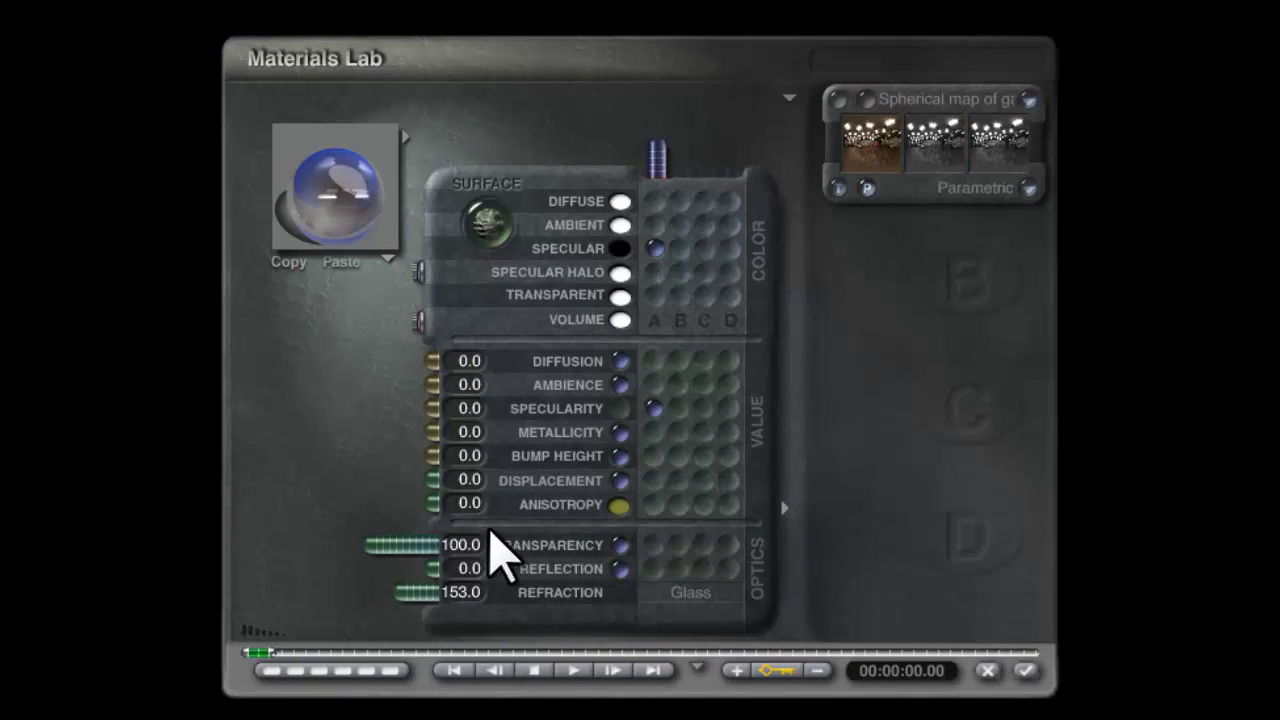
drag(417, 420, 300, 414)
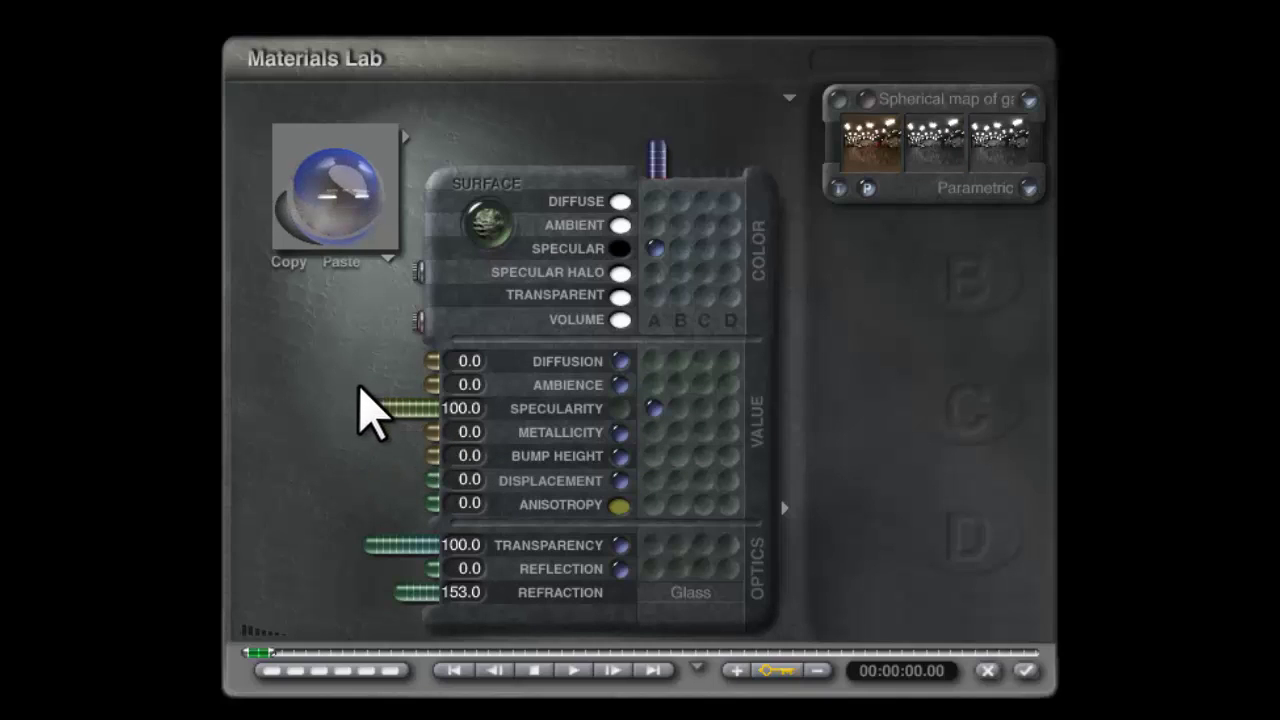
drag(363, 407, 495, 436)
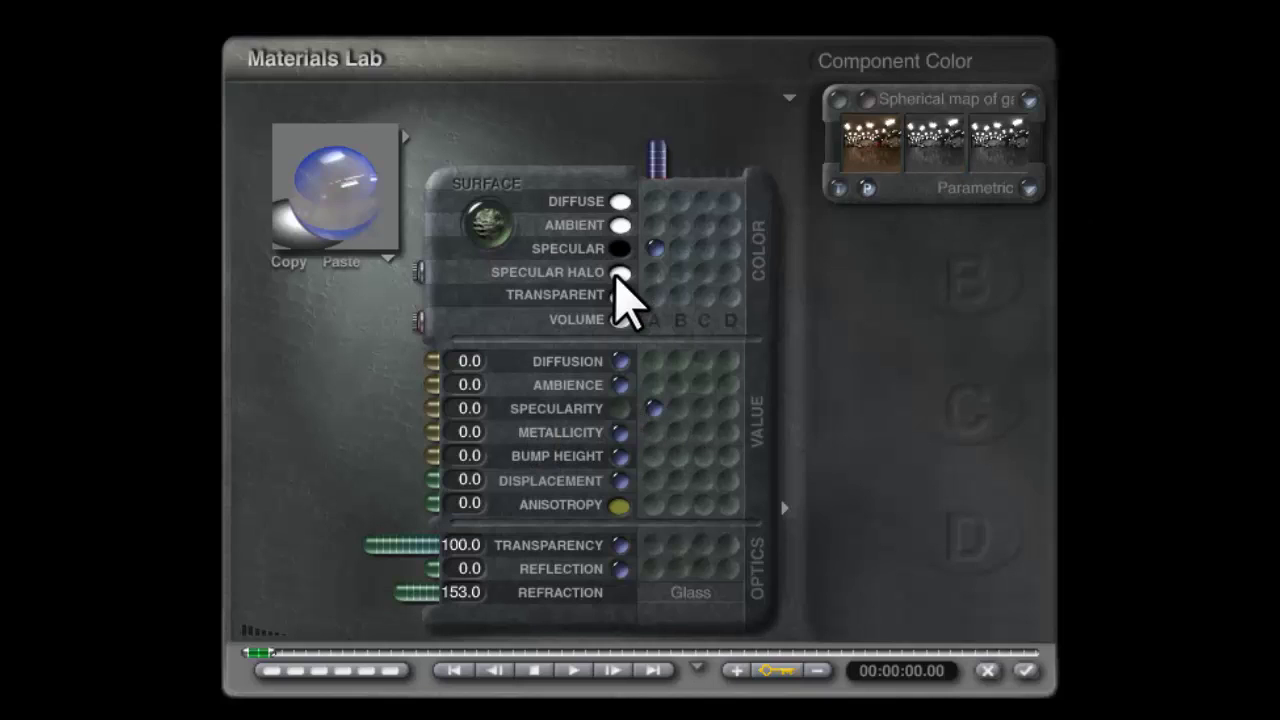
click(358, 218)
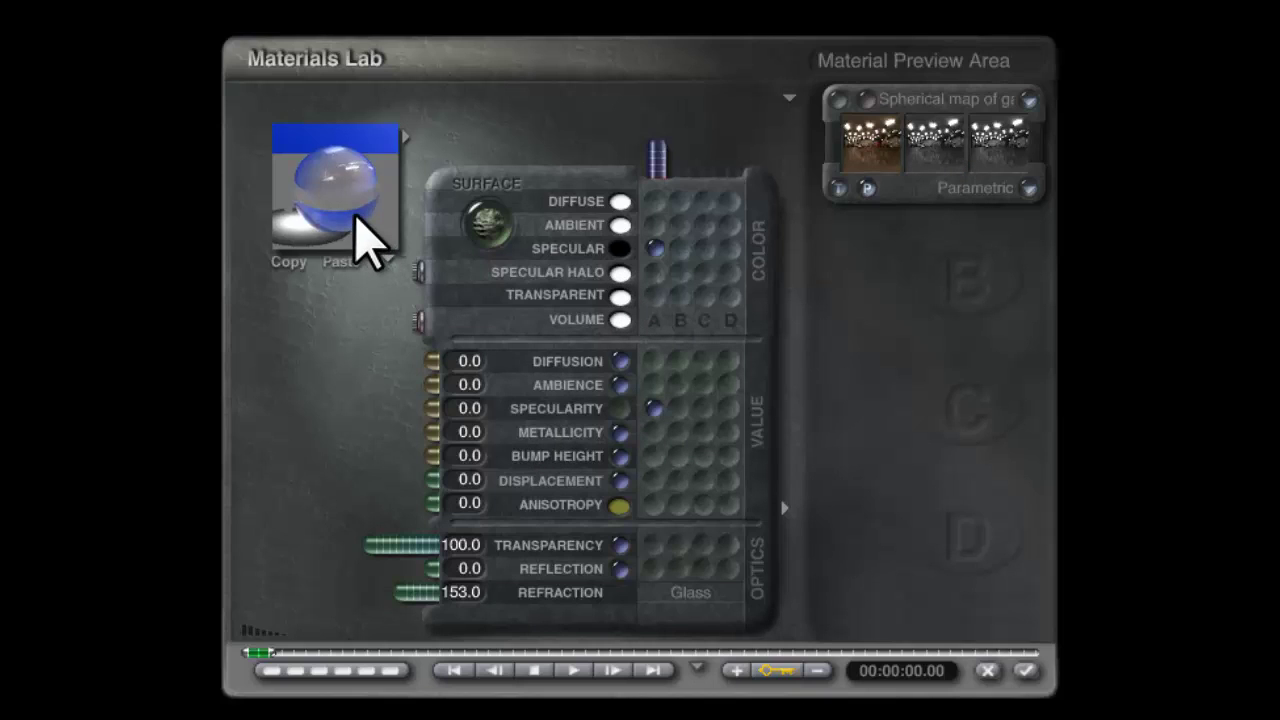
click(358, 218)
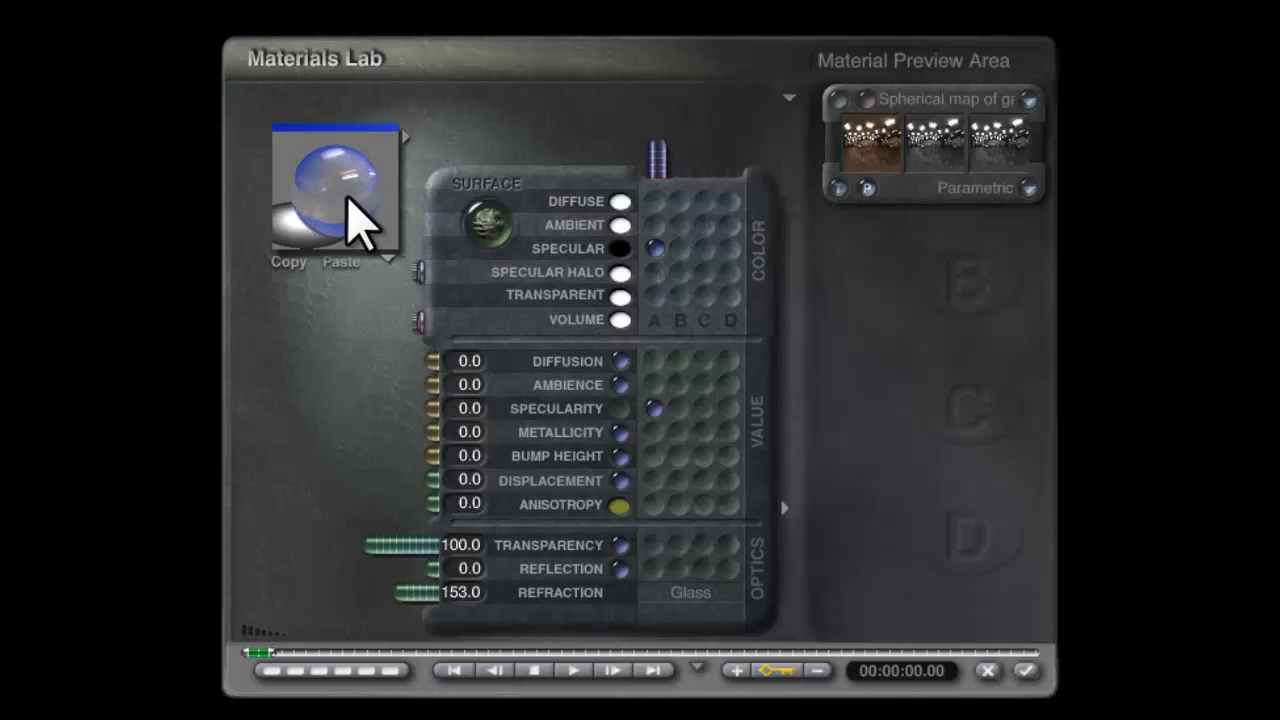
click(352, 225)
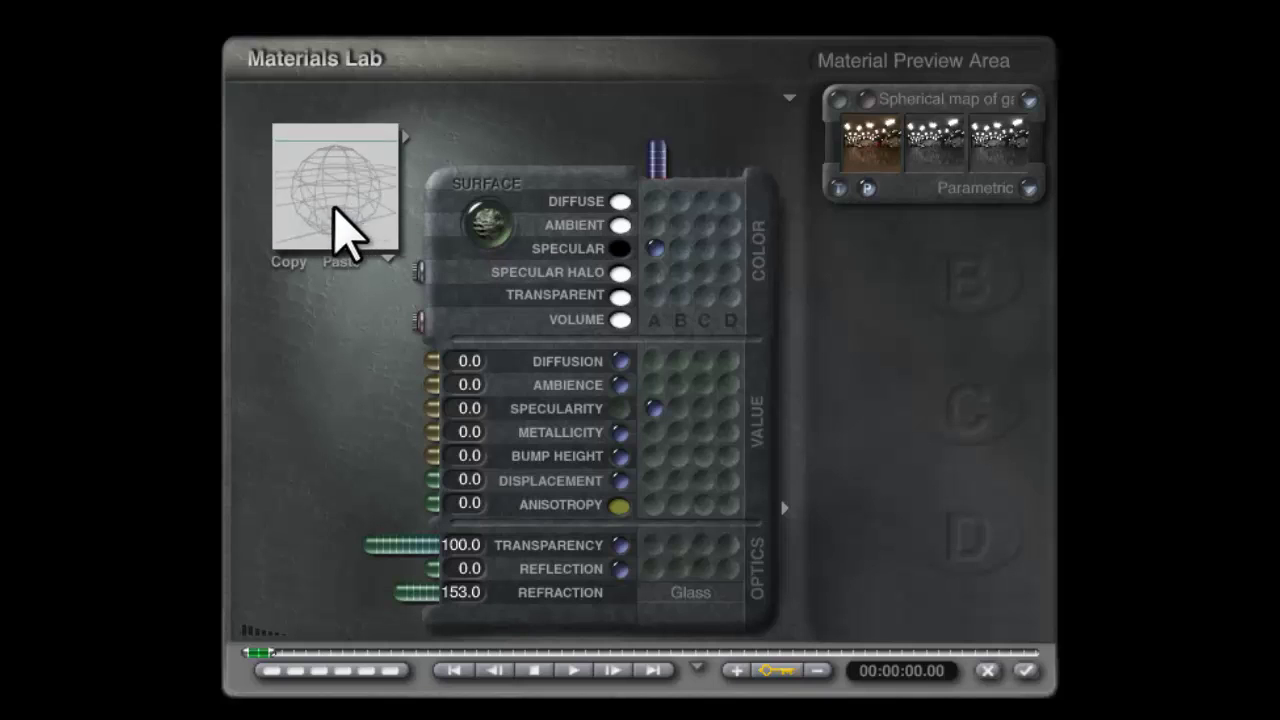
Set the texture mapping to Reflection Map and preview it on the actual selected object.
click(1030, 188)
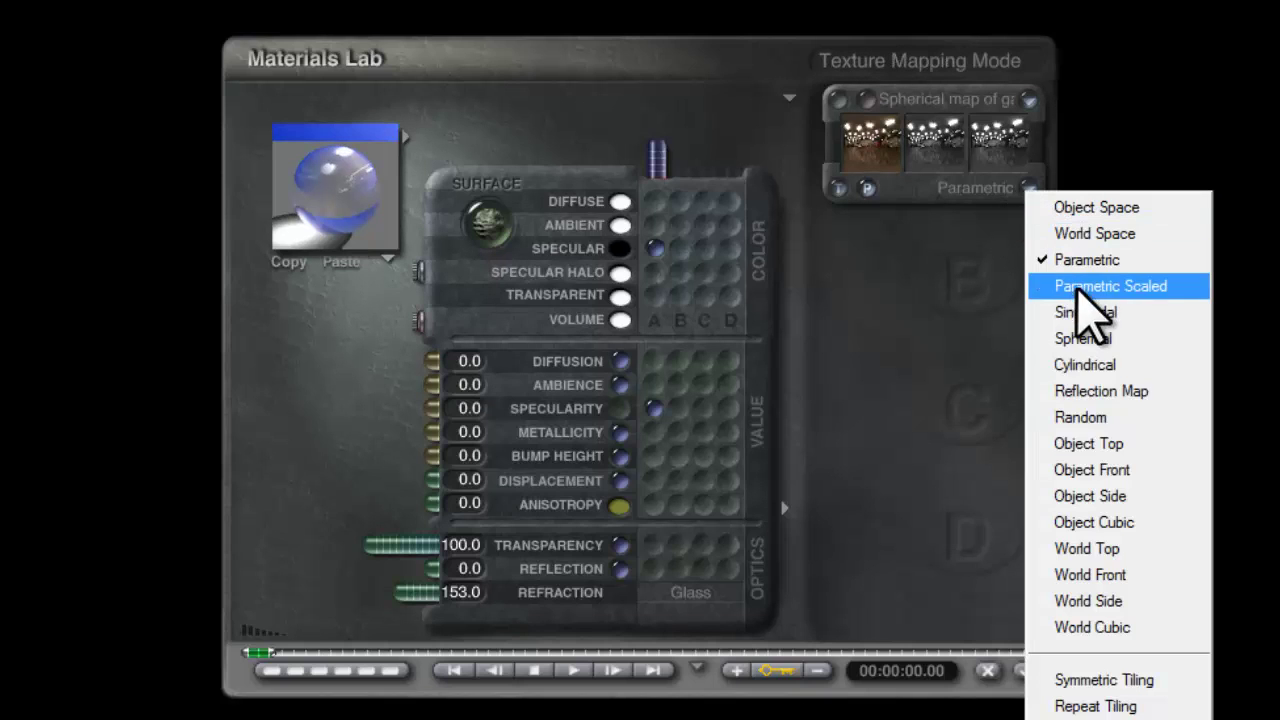
click(1100, 391)
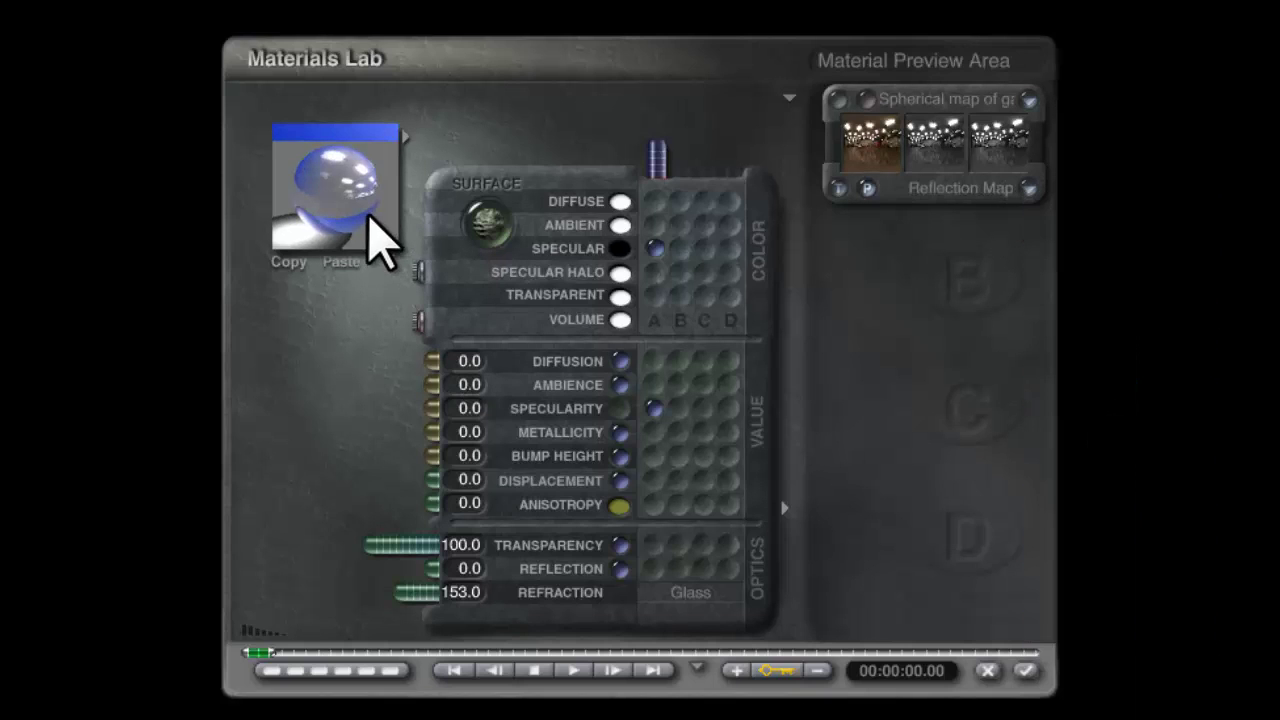
click(388, 262)
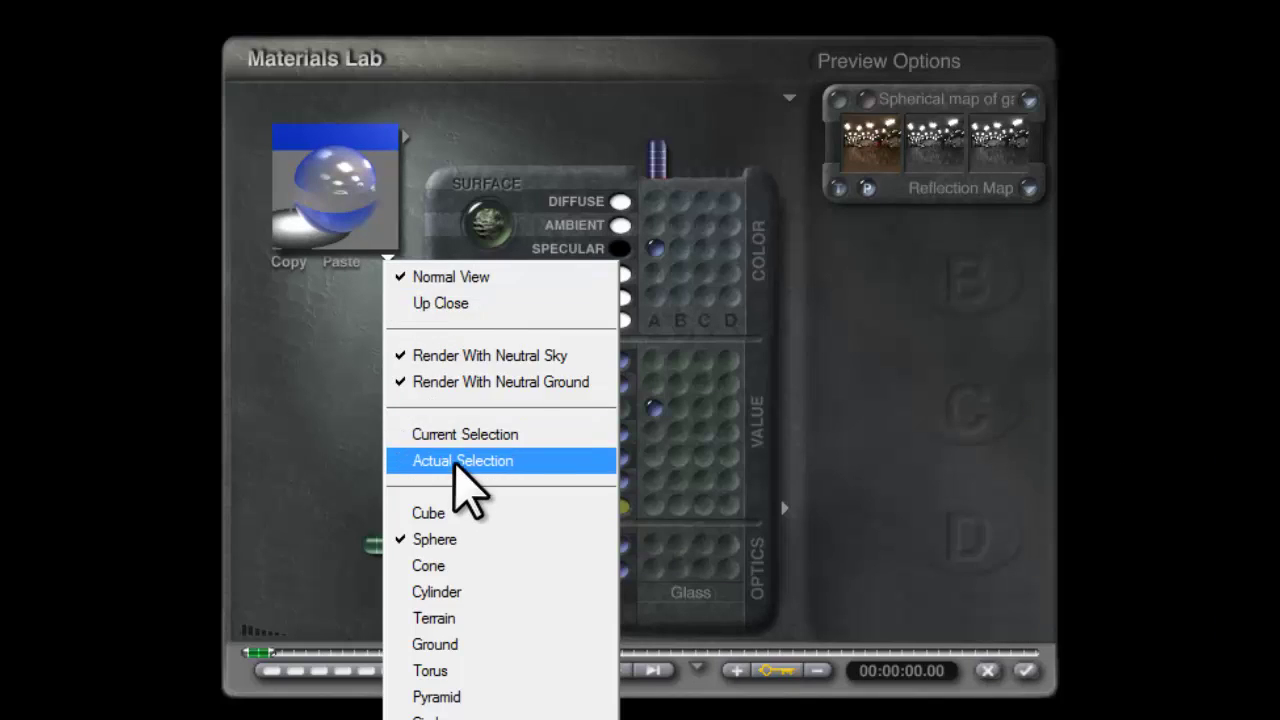
click(460, 461)
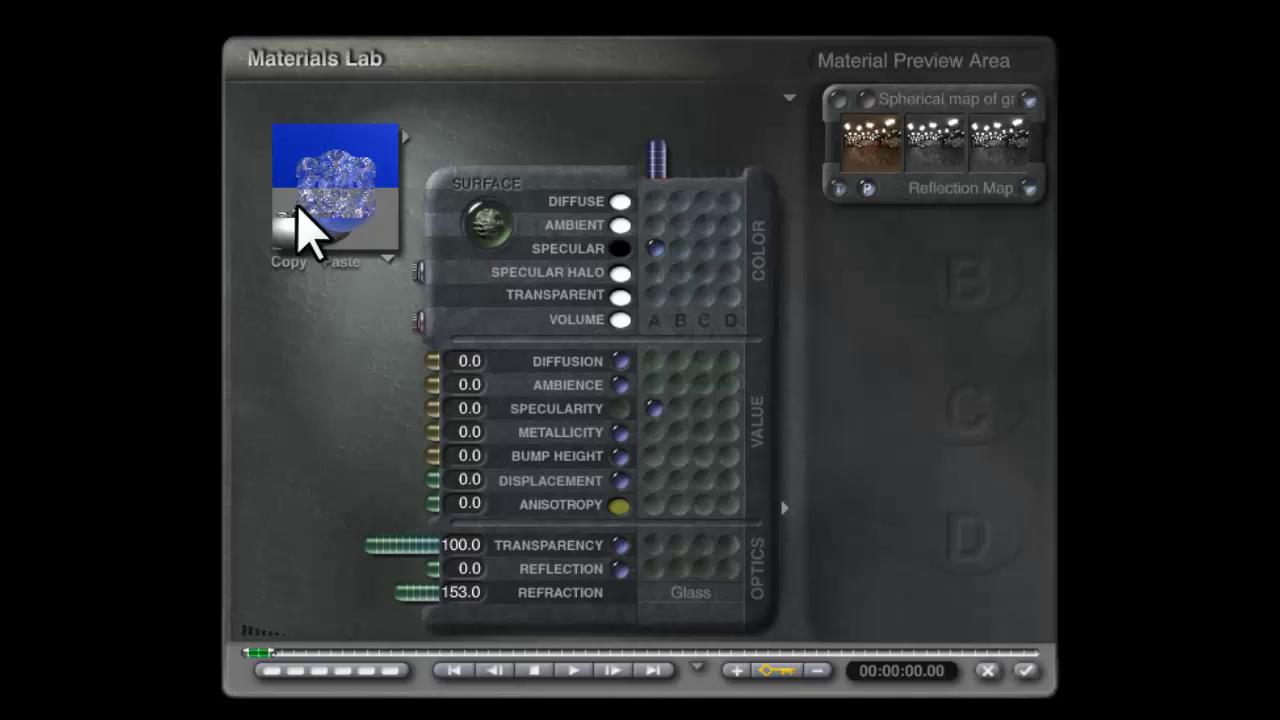
Rotate the preview to inspect the garage-map reflections, then accept the glass material.
drag(300, 215, 337, 175)
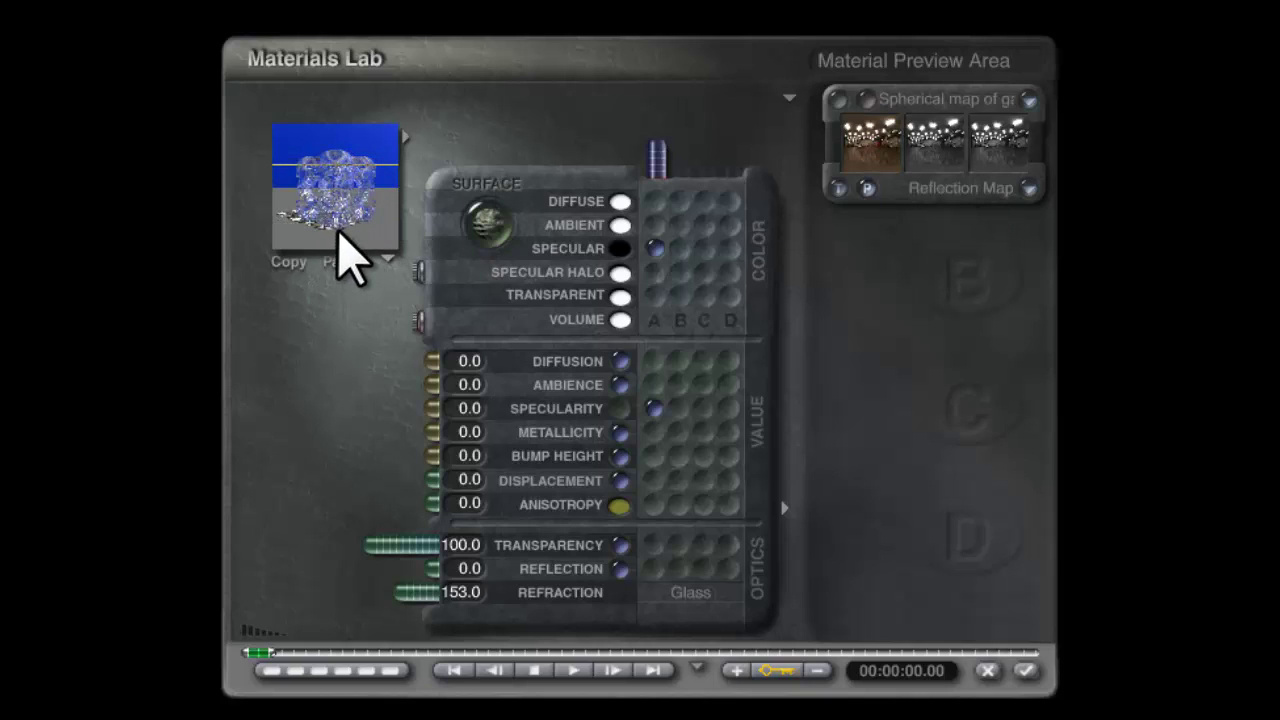
drag(332, 240, 334, 231)
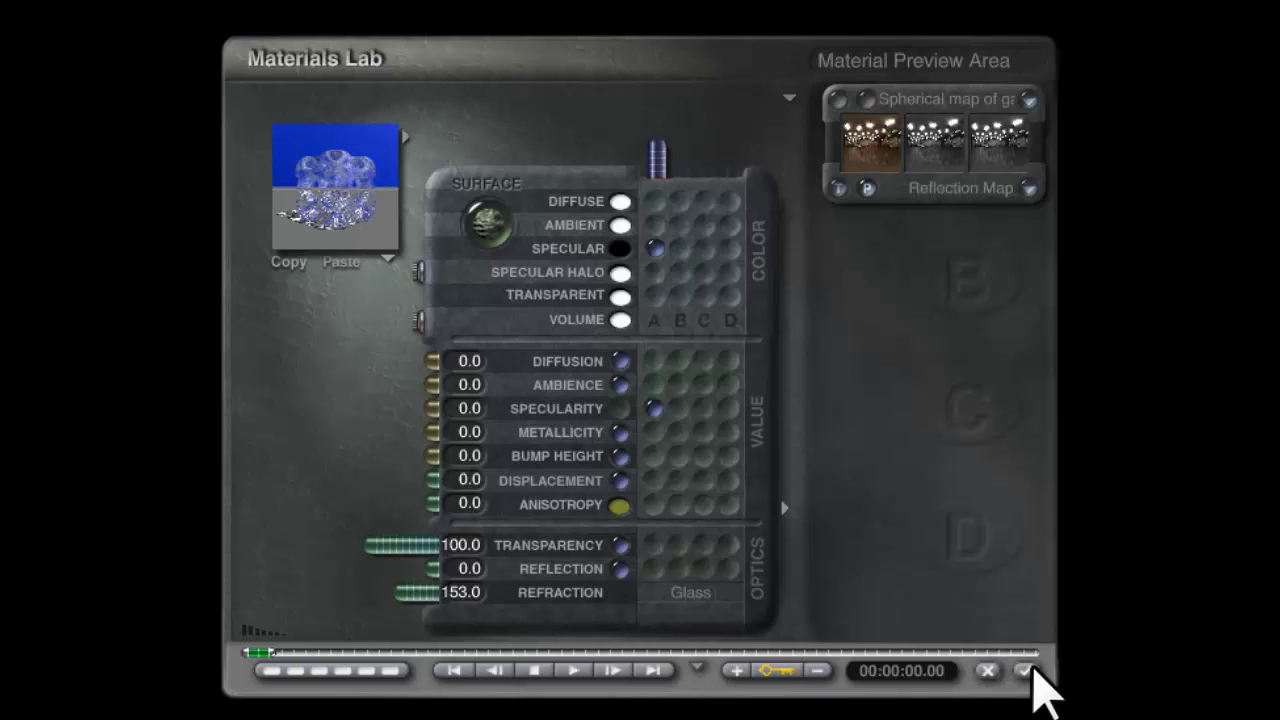
click(1026, 671)
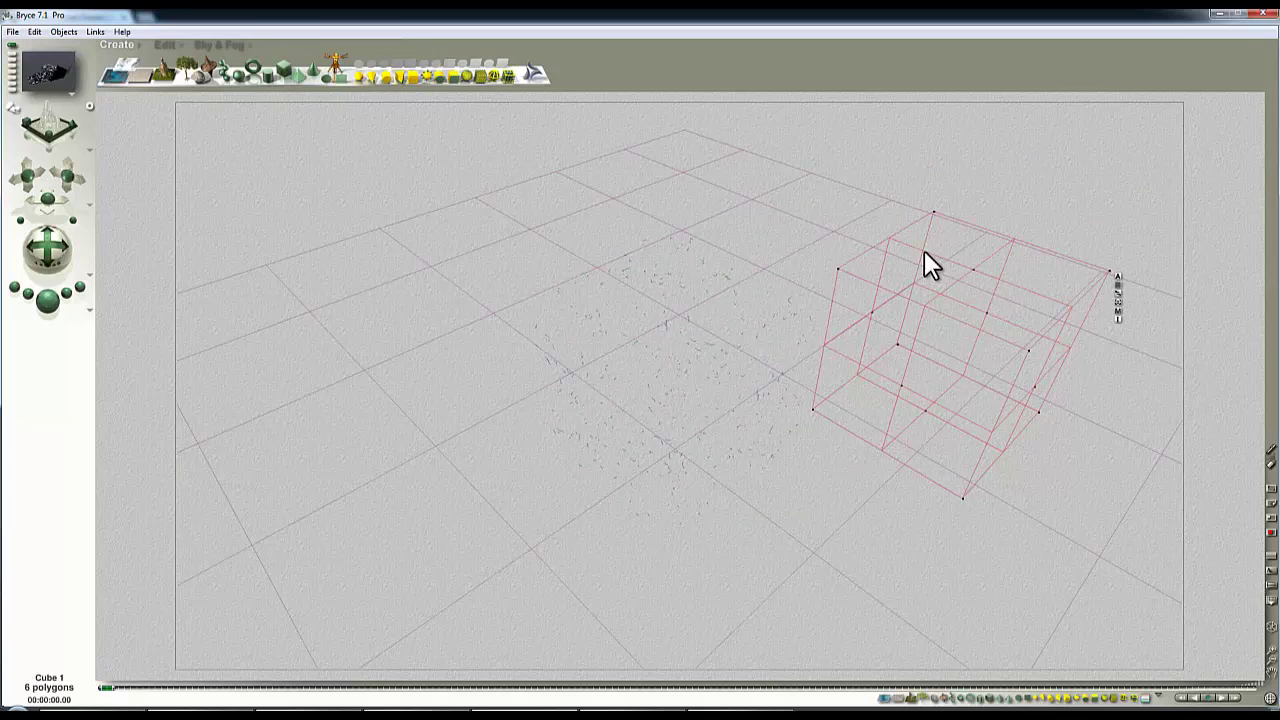
Stretch Cube 1 much taller along Y and render the scene with Ctrl+R.
drag(988, 283, 1000, 235)
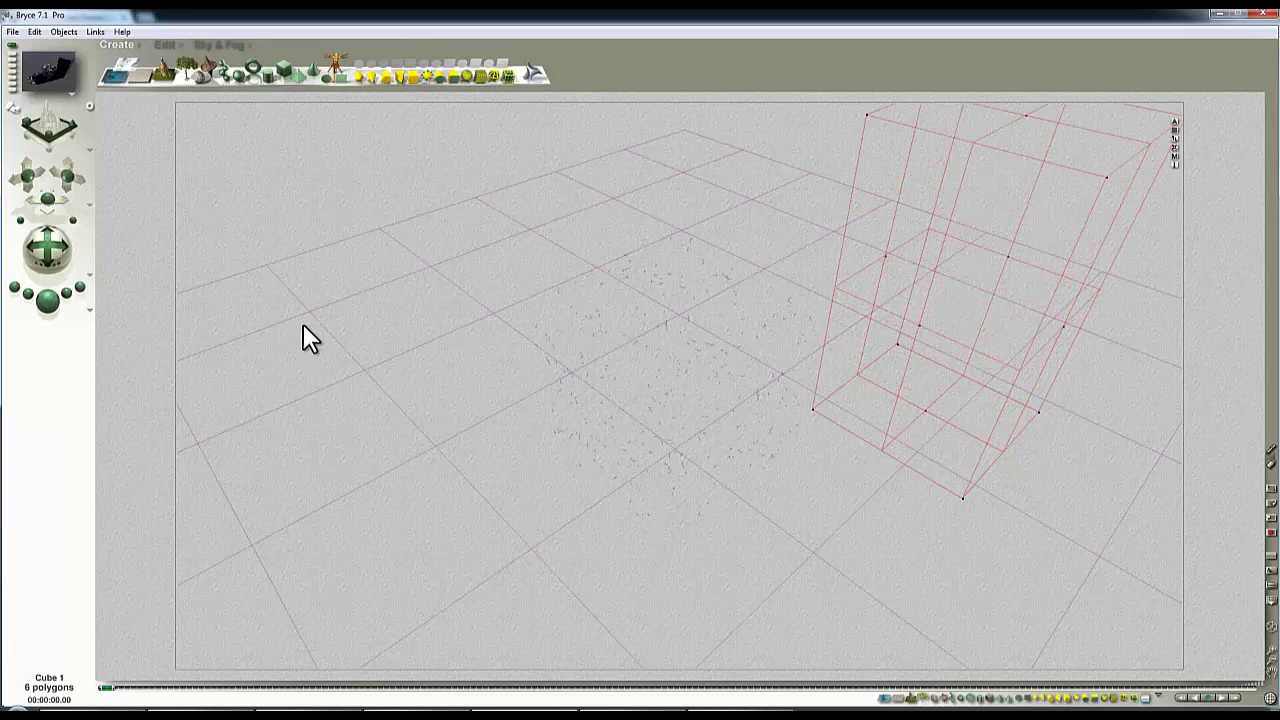
key(ctrl+r)
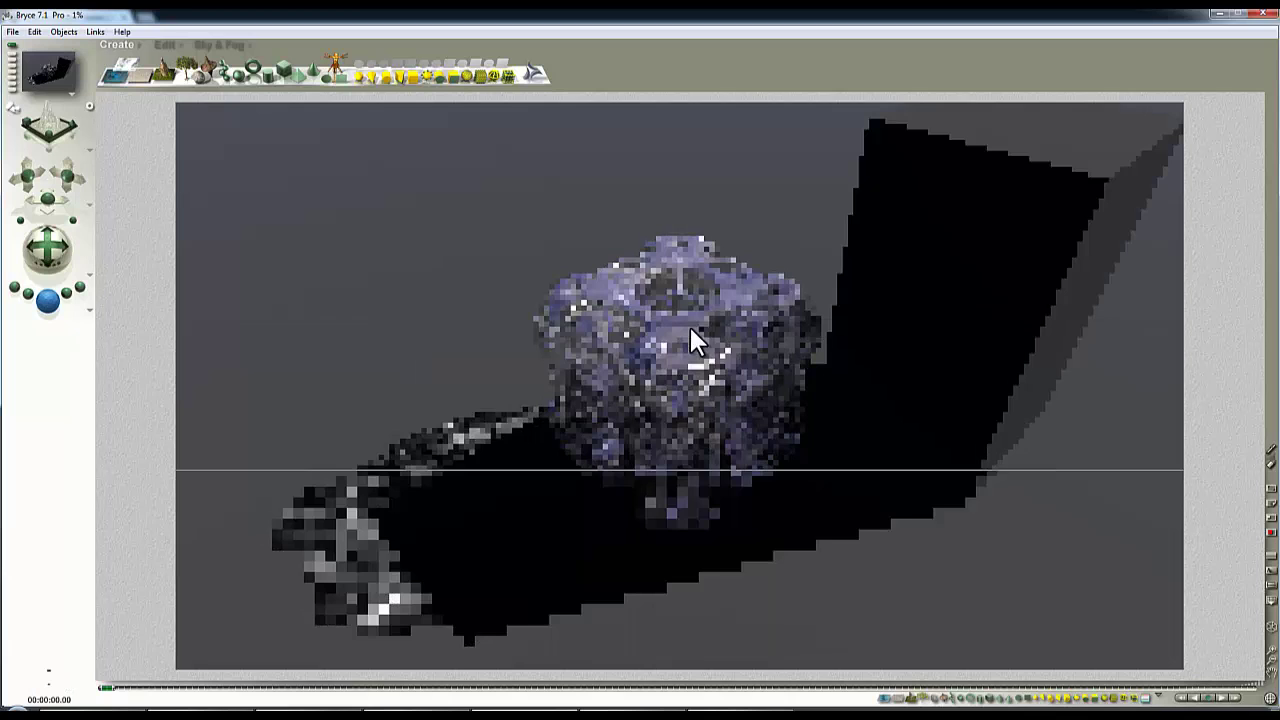